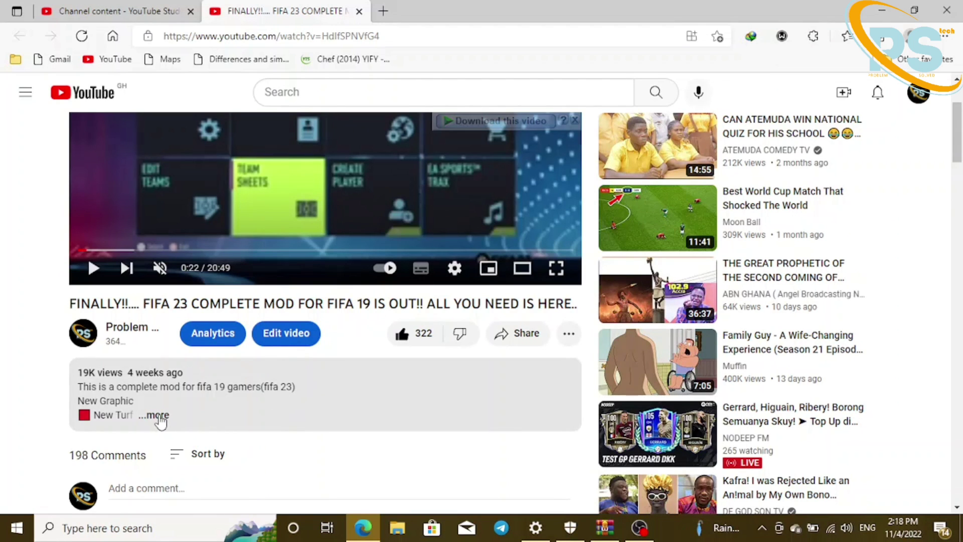
Expand the FIFA 23 mod video's description and review its download links, mod parts and installation notes.
{"action": "scroll", "coordinate": [182, 400], "scroll_direction": "down", "scroll_amount": 1}
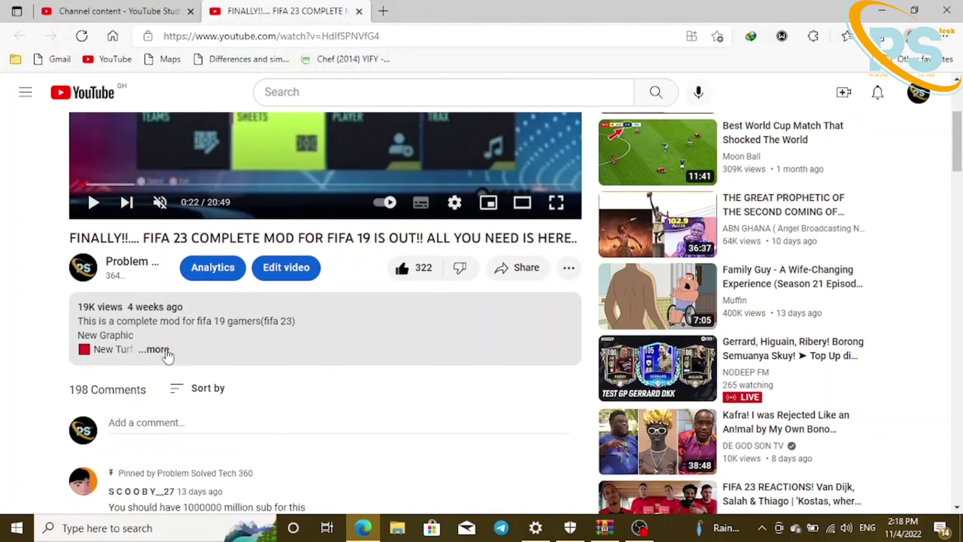
{"action": "left_click", "coordinate": [162, 350]}
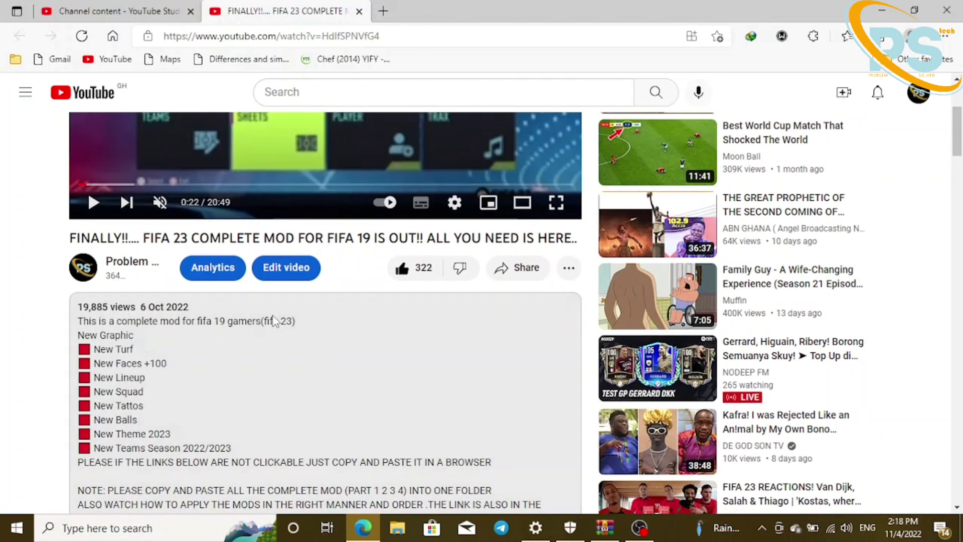
{"action": "scroll", "coordinate": [277, 328], "scroll_direction": "down", "scroll_amount": 4}
{"action": "scroll", "coordinate": [276, 329], "scroll_direction": "down", "scroll_amount": 3}
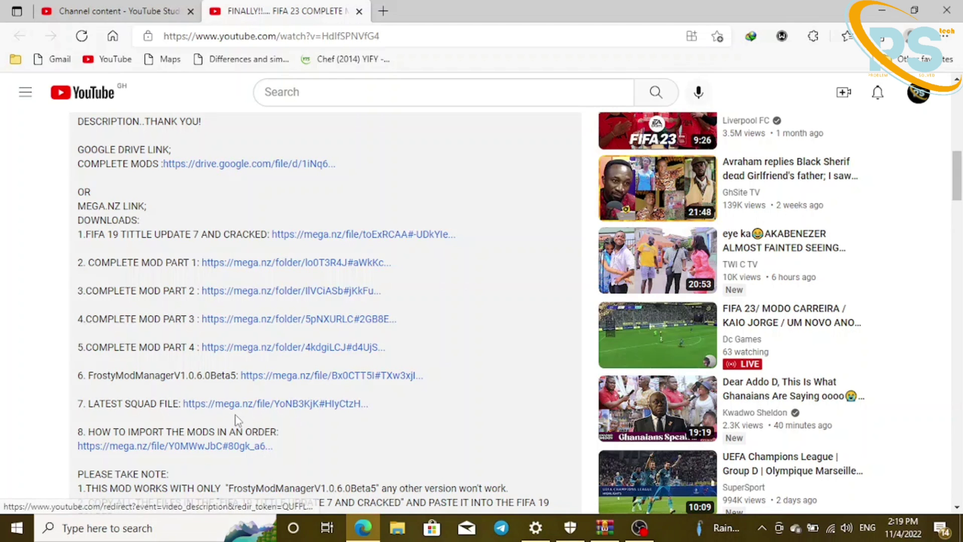
{"action": "scroll", "coordinate": [239, 419], "scroll_direction": "down", "scroll_amount": 3}
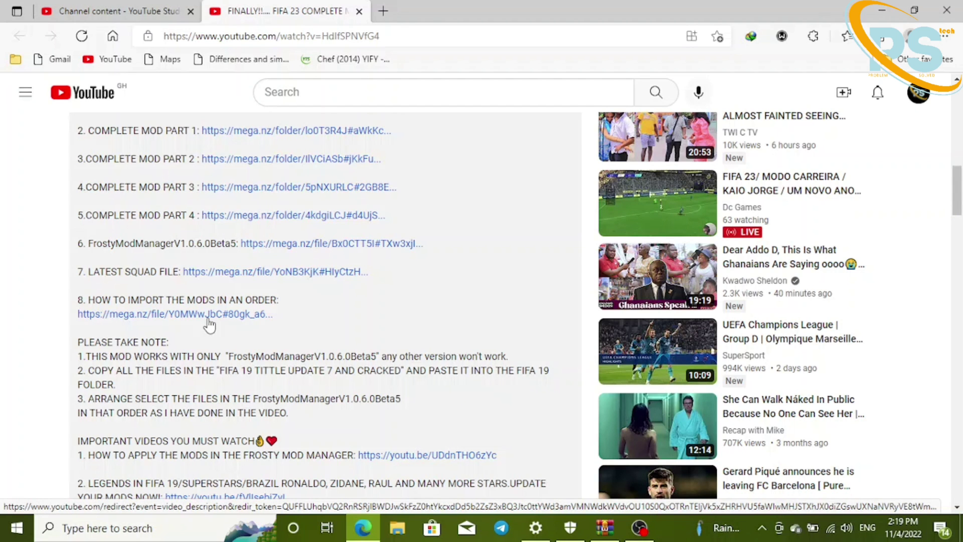
{"action": "scroll", "coordinate": [209, 325], "scroll_direction": "up", "scroll_amount": 4}
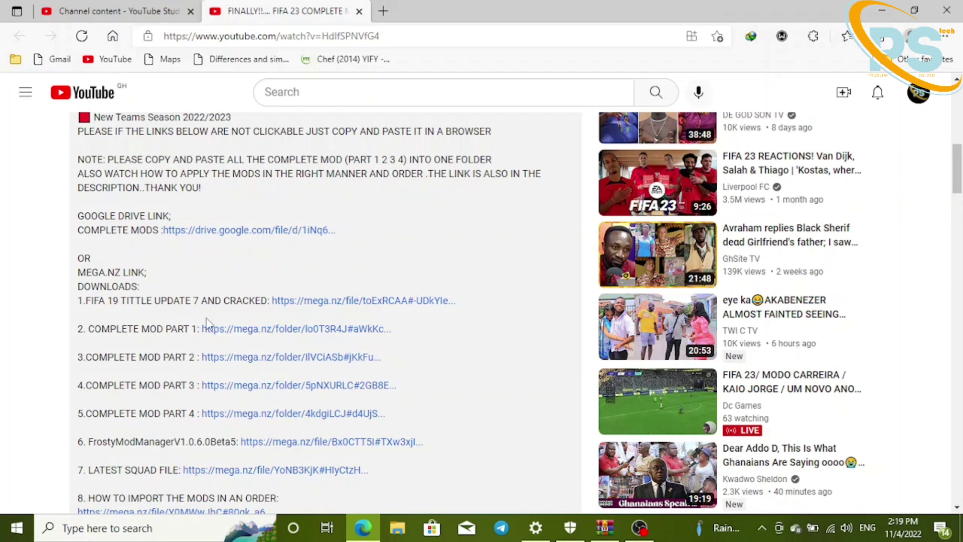
{"action": "scroll", "coordinate": [209, 323], "scroll_direction": "down", "scroll_amount": 3}
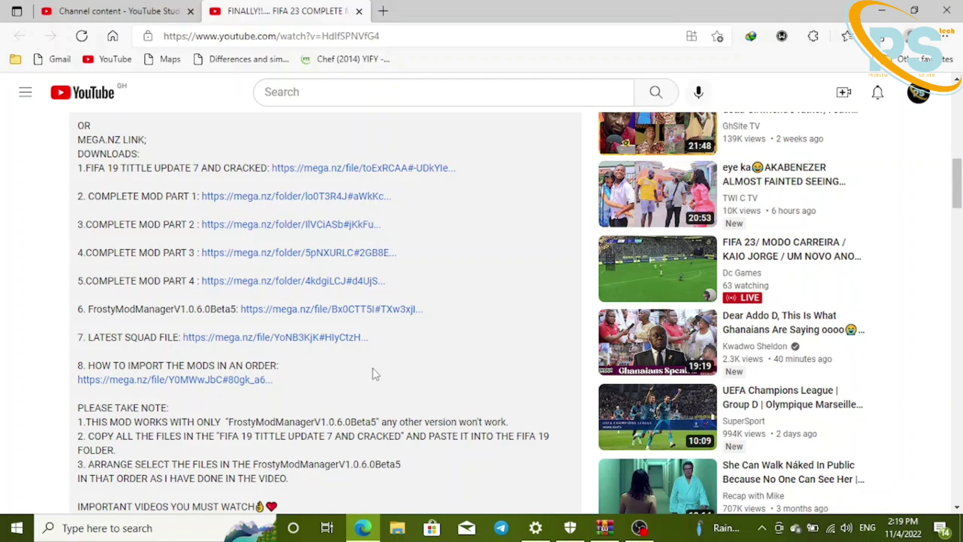
{"action": "scroll", "coordinate": [406, 344], "scroll_direction": "up", "scroll_amount": 4}
{"action": "scroll", "coordinate": [406, 343], "scroll_direction": "down", "scroll_amount": 3}
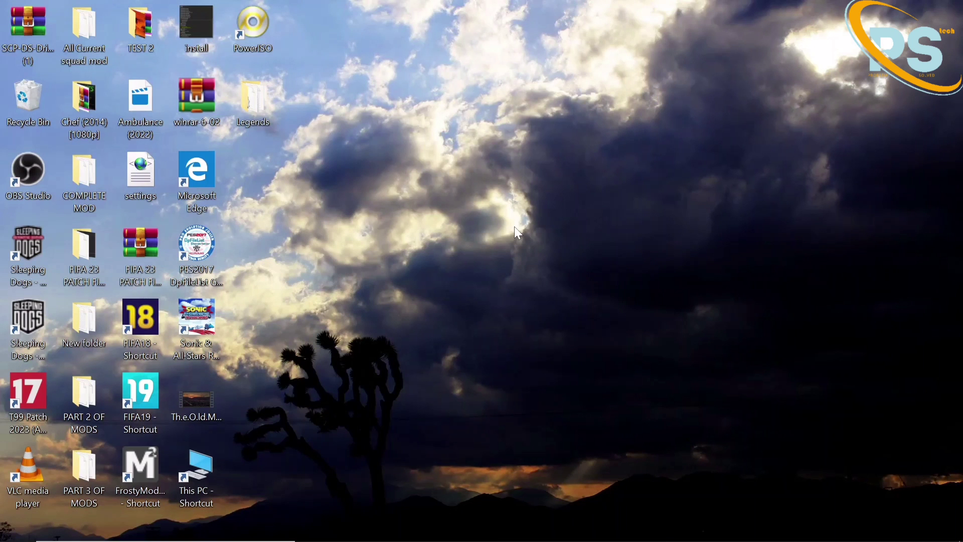
{"action": "right_click", "coordinate": [472, 195]}
{"action": "left_click", "coordinate": [481, 240]}
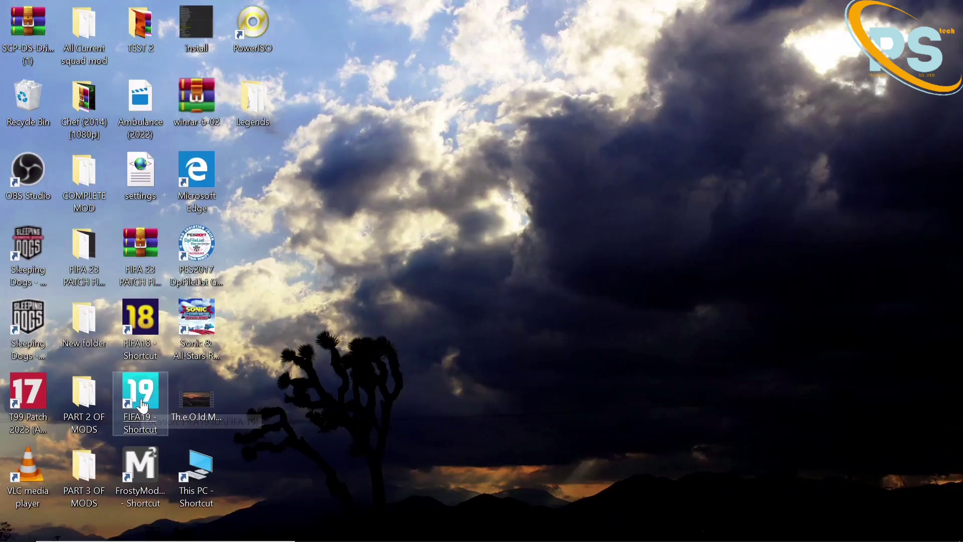
{"action": "right_click", "coordinate": [141, 398]}
{"action": "left_click", "coordinate": [505, 253]}
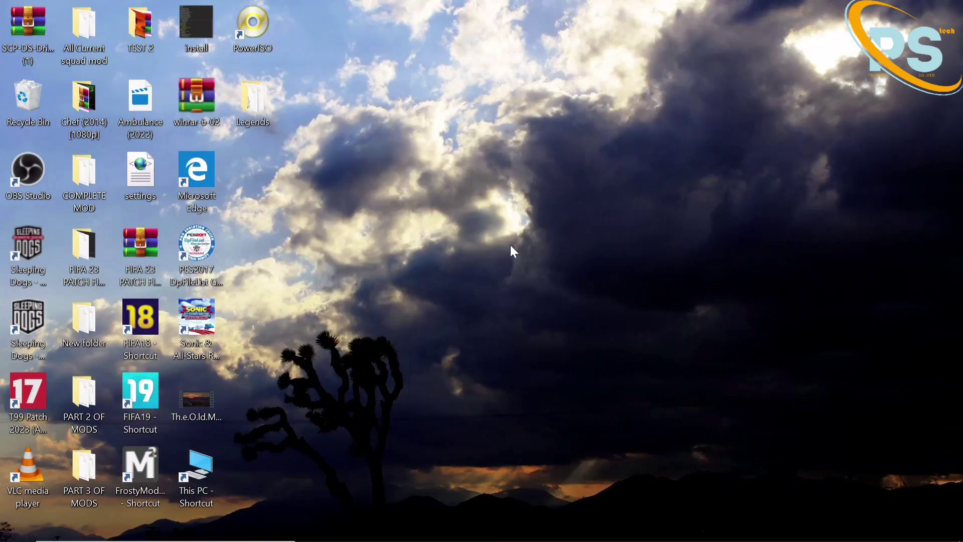
{"action": "right_click", "coordinate": [453, 71]}
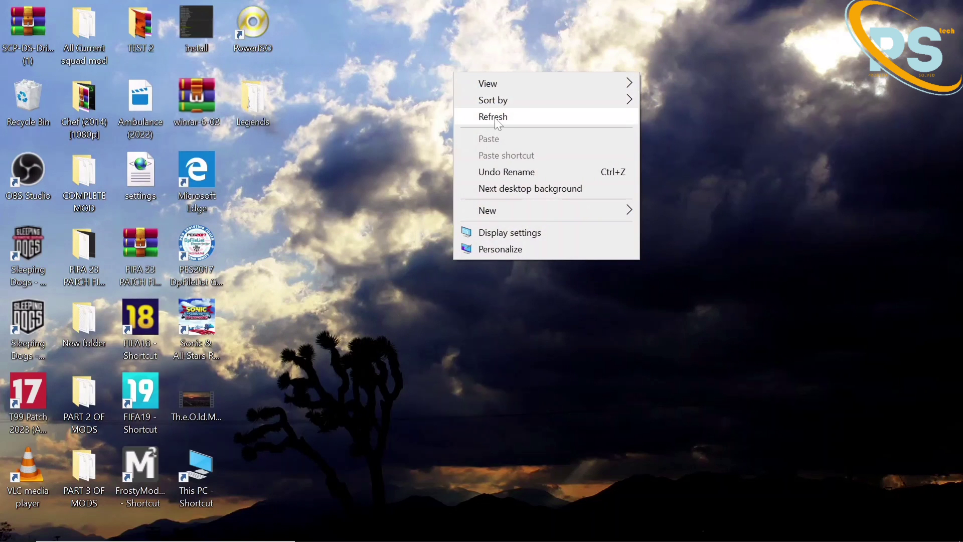
{"action": "key", "text": "Escape"}
{"action": "right_click", "coordinate": [461, 93]}
{"action": "right_click", "coordinate": [421, 46]}
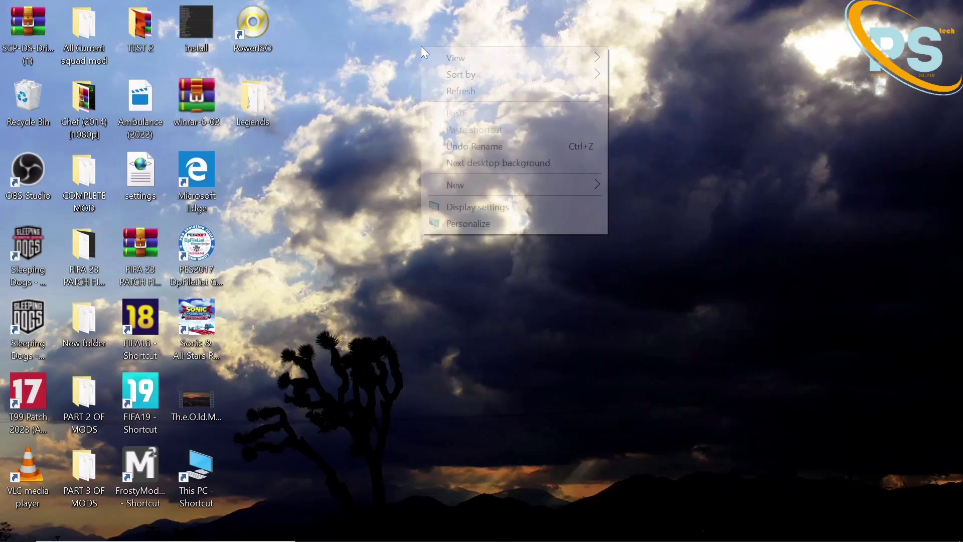
{"action": "left_click", "coordinate": [446, 88]}
{"action": "right_click", "coordinate": [421, 37]}
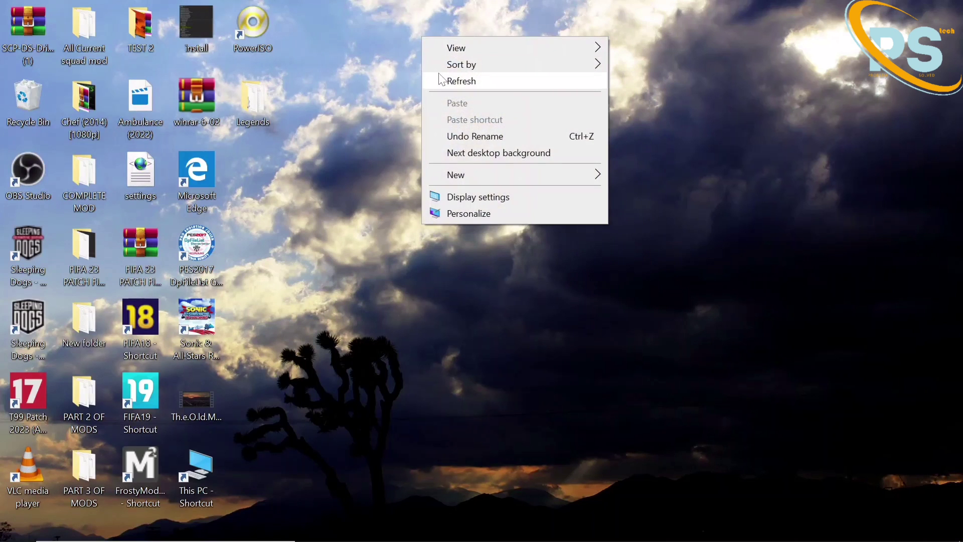
{"action": "left_click", "coordinate": [439, 79]}
{"action": "right_click", "coordinate": [401, 29]}
{"action": "left_click", "coordinate": [439, 73]}
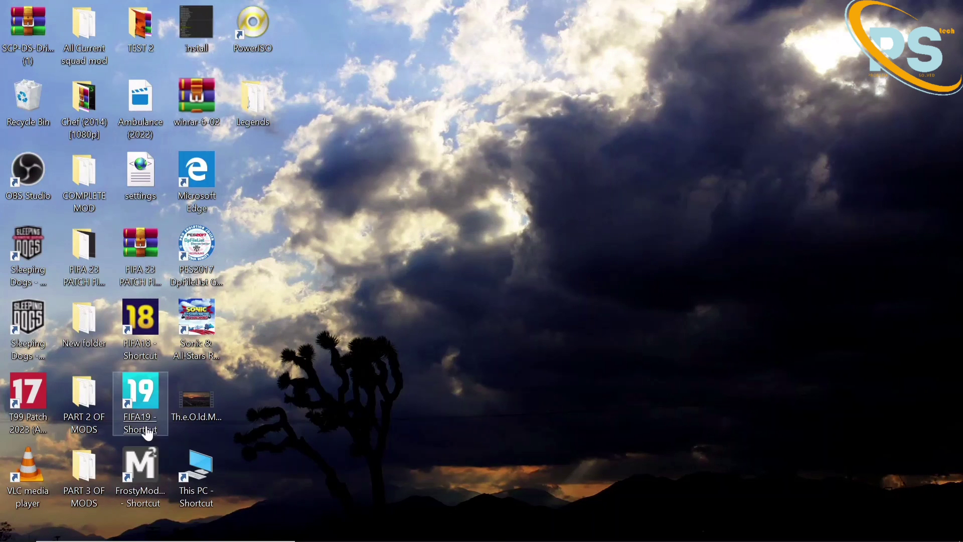
Open the FIFA19 desktop shortcut's file location, examine the actions available for the ModData folder, and close the window.
{"action": "right_click", "coordinate": [147, 405]}
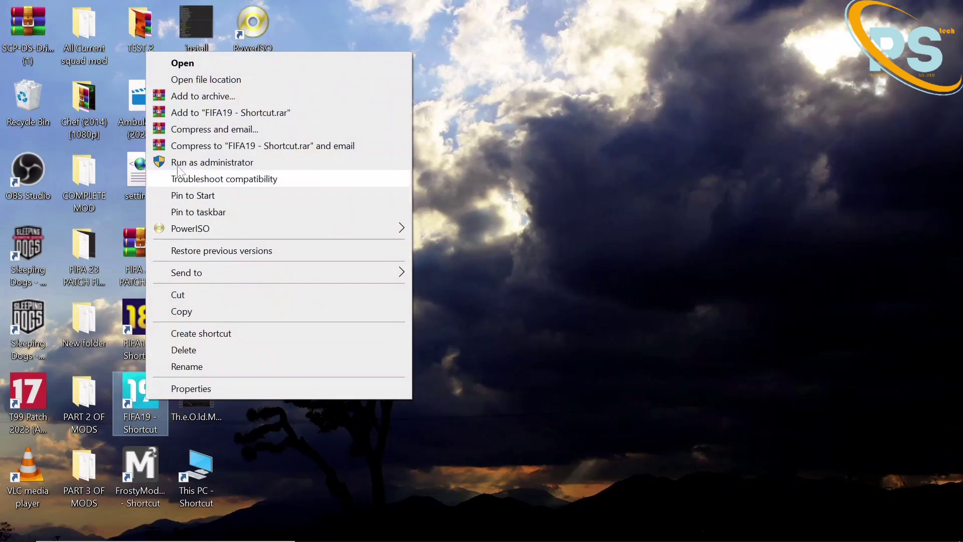
{"action": "left_click", "coordinate": [174, 82]}
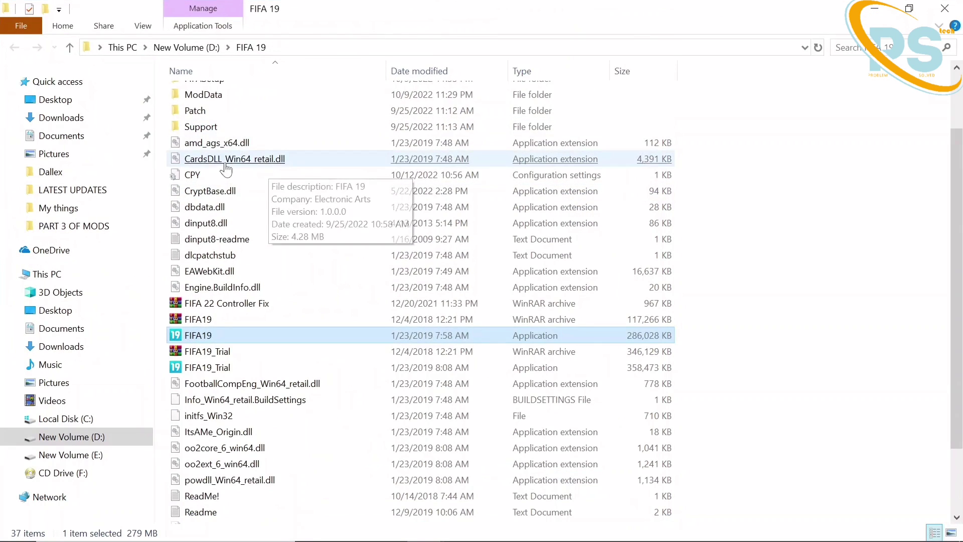
{"action": "left_click", "coordinate": [281, 143]}
{"action": "scroll", "coordinate": [261, 231], "scroll_direction": "up", "scroll_amount": 2}
{"action": "left_click", "coordinate": [252, 179]}
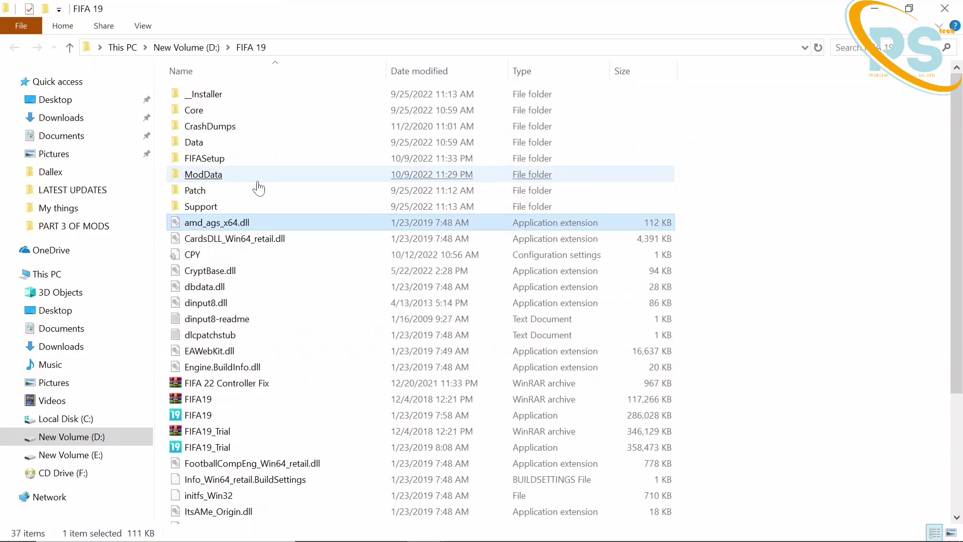
{"action": "right_click", "coordinate": [230, 187]}
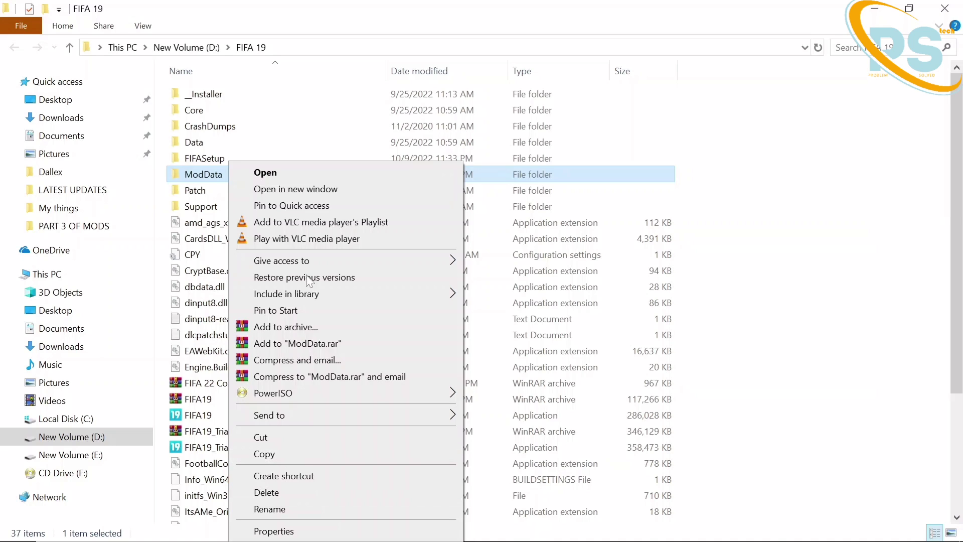
{"action": "mouse_move", "coordinate": [308, 269]}
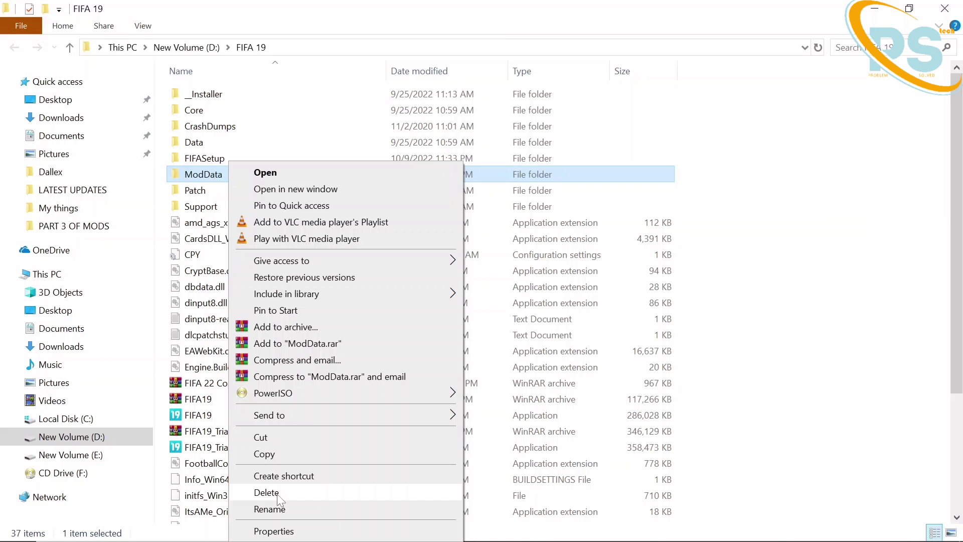
{"action": "left_click", "coordinate": [917, 164]}
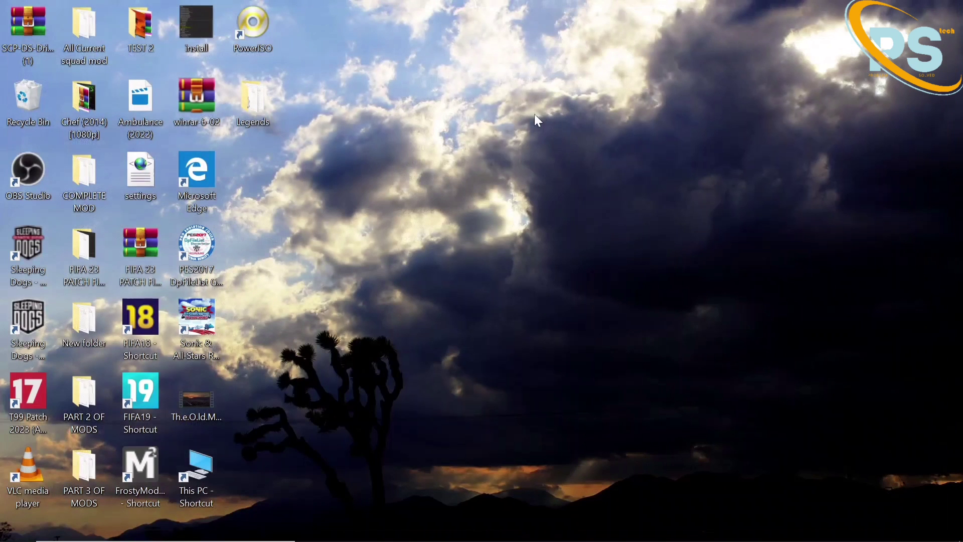
{"action": "right_click", "coordinate": [483, 137]}
{"action": "left_click", "coordinate": [494, 180]}
{"action": "right_click", "coordinate": [451, 137]}
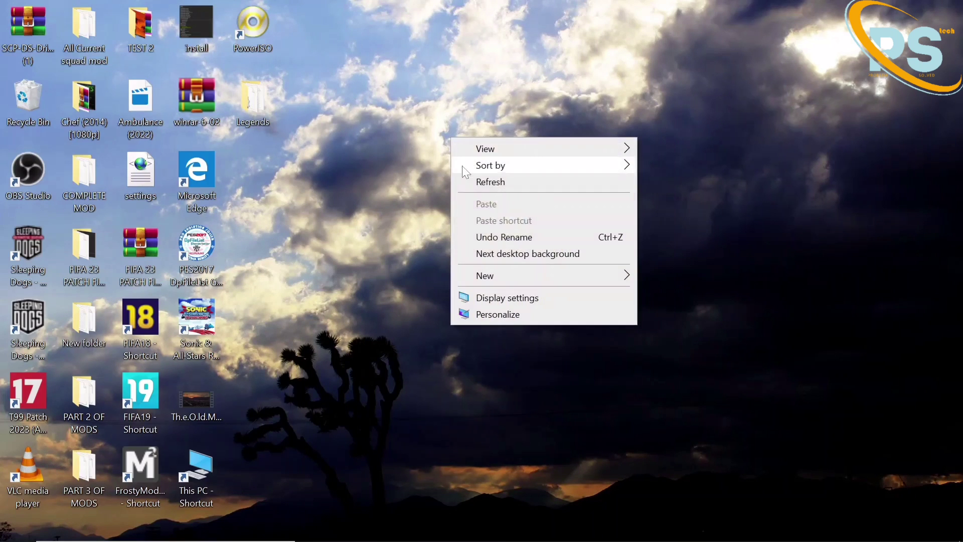
{"action": "left_click", "coordinate": [468, 179]}
{"action": "right_click", "coordinate": [422, 86]}
{"action": "left_click", "coordinate": [454, 126]}
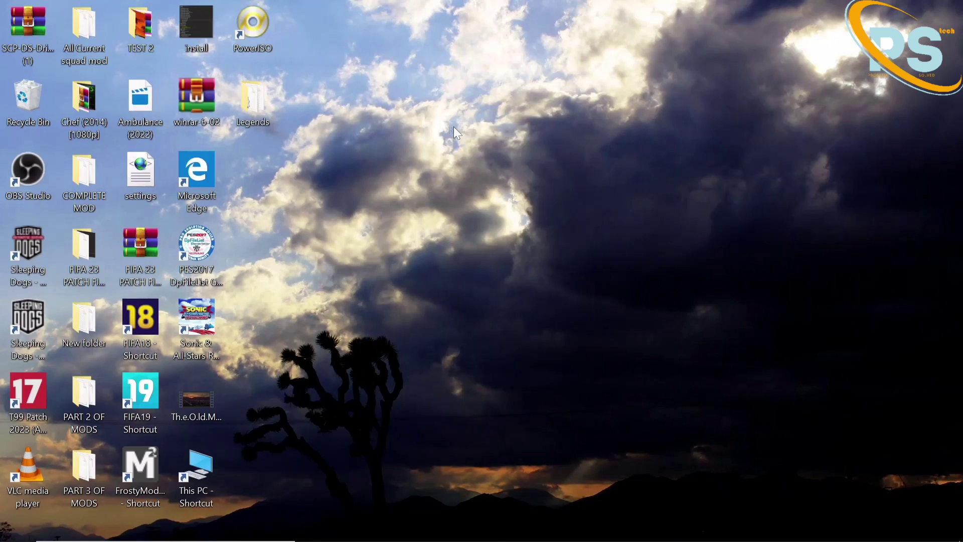
Open the FrostyModManager shortcut's file location, go up to New folder, and open the TITTLE UPDATE 7 folder.
{"action": "right_click", "coordinate": [147, 484]}
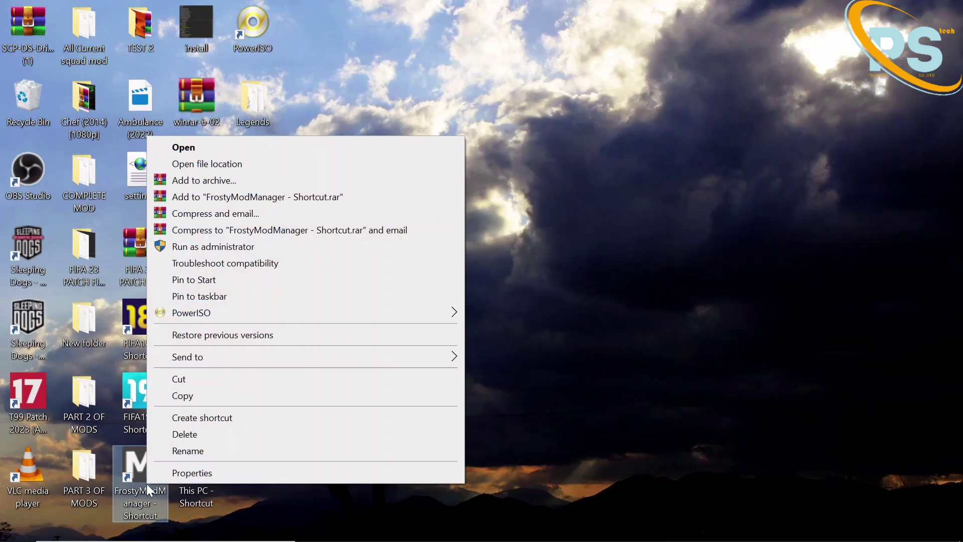
{"action": "left_click", "coordinate": [209, 163]}
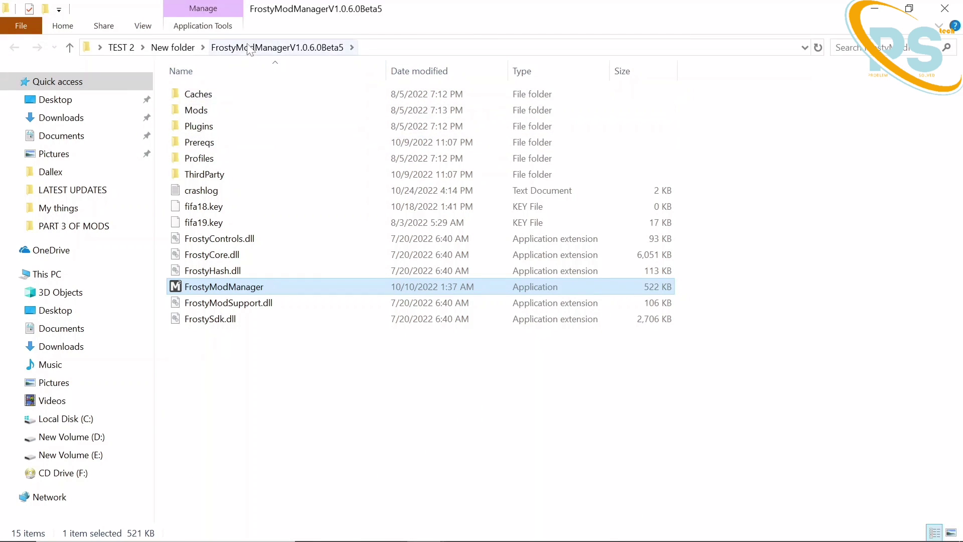
{"action": "left_click", "coordinate": [171, 47]}
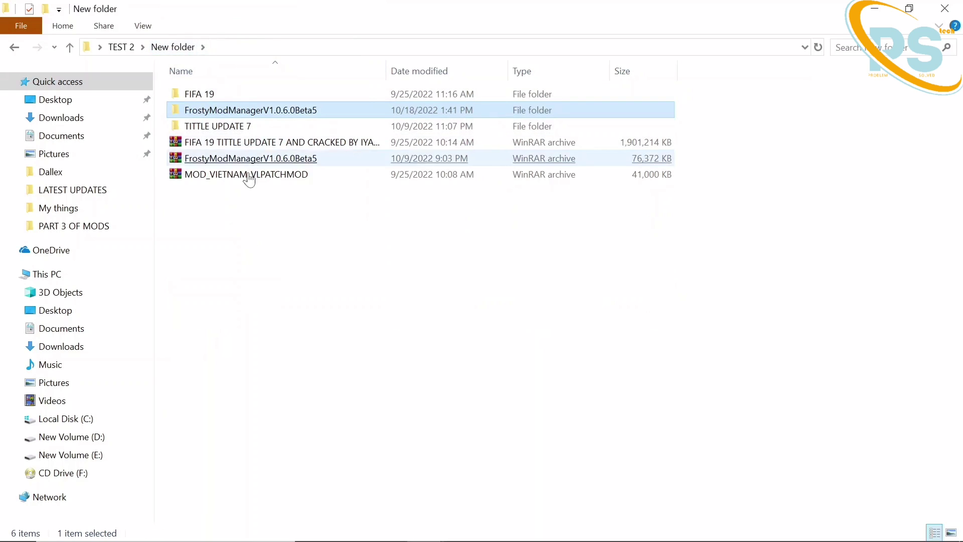
{"action": "left_click", "coordinate": [214, 127]}
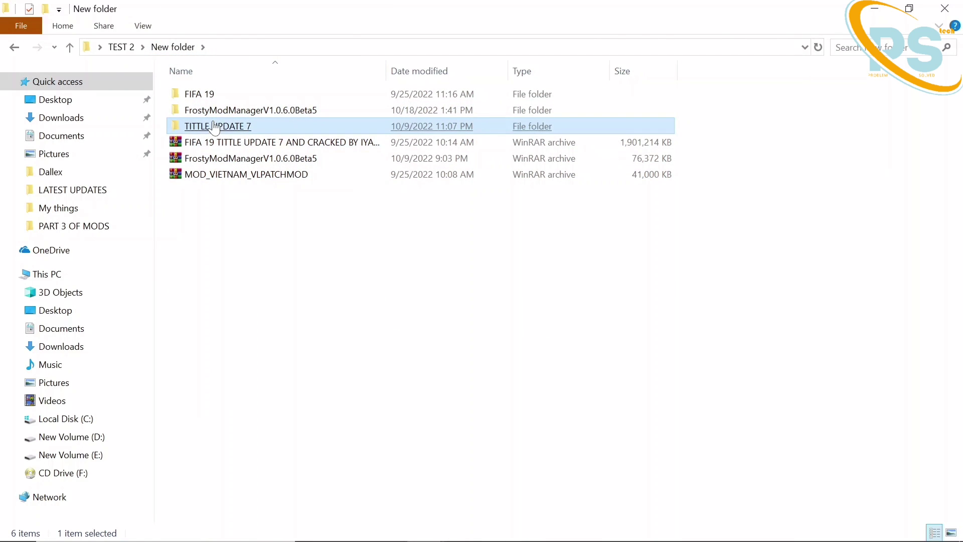
{"action": "double_click", "coordinate": [225, 130]}
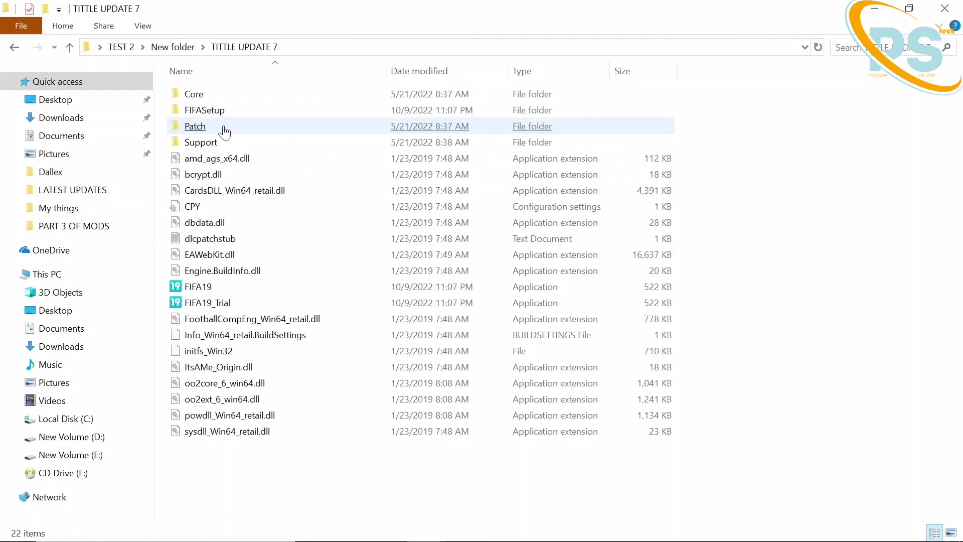
Copy all files and folders in the TITTLE UPDATE 7 folder and close the window.
{"action": "left_click", "coordinate": [225, 130]}
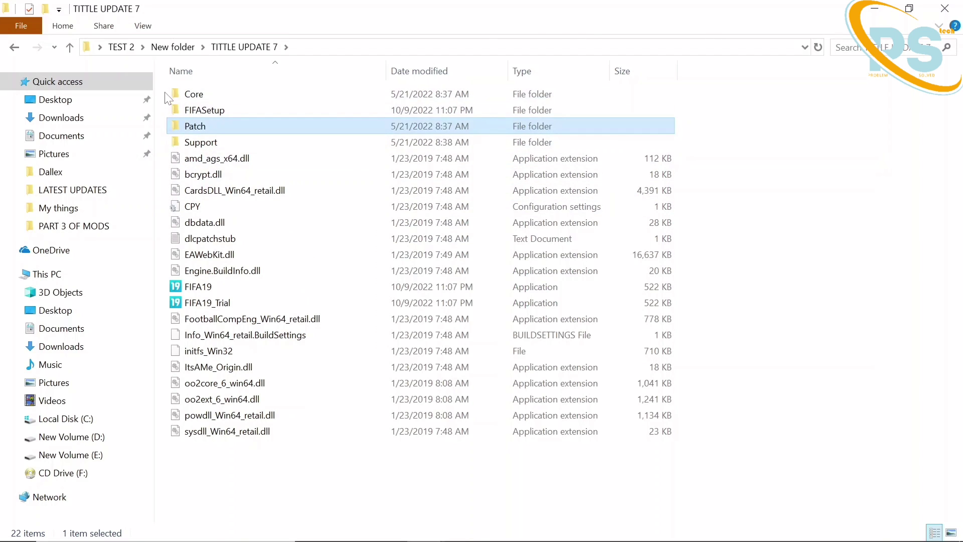
{"action": "left_click", "coordinate": [189, 429]}
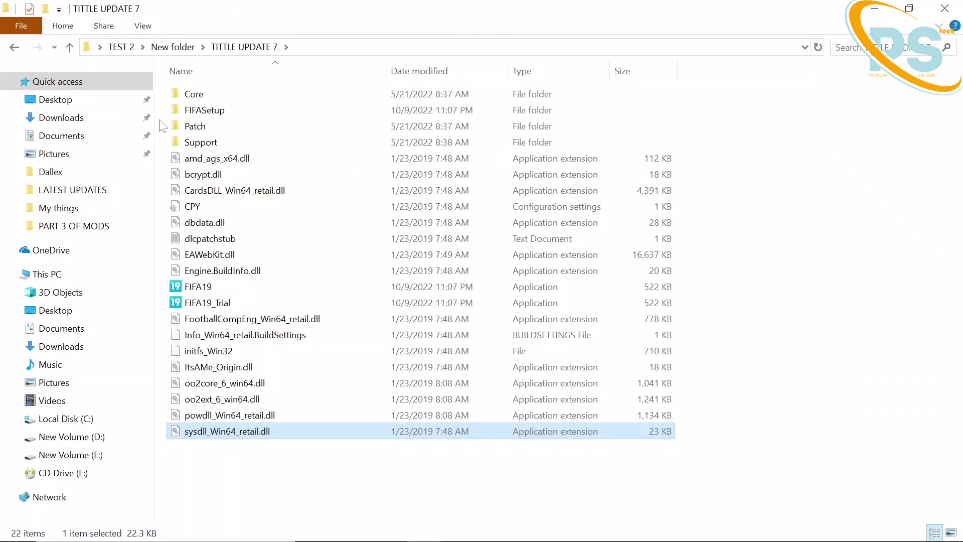
{"action": "left_click_drag", "start_coordinate": [162, 97], "coordinate": [198, 466]}
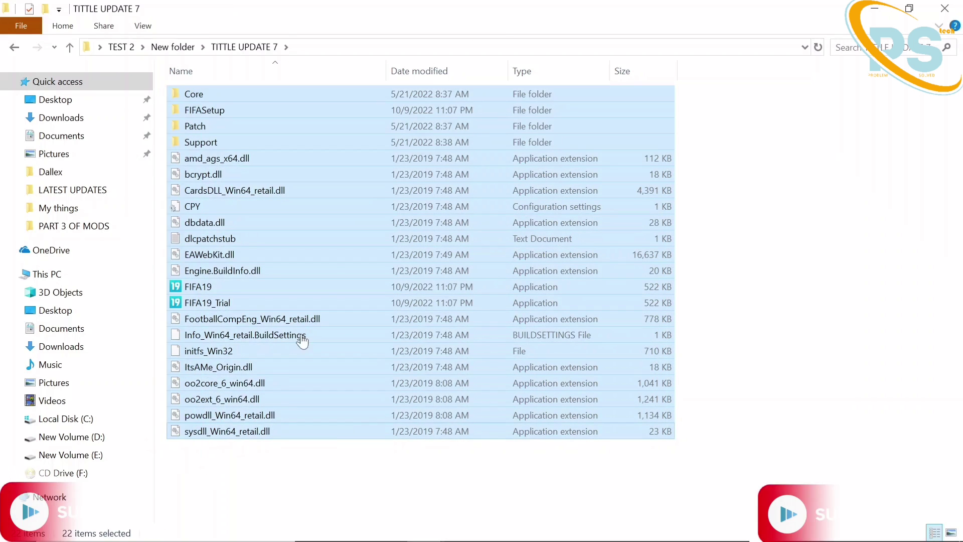
{"action": "right_click", "coordinate": [372, 145]}
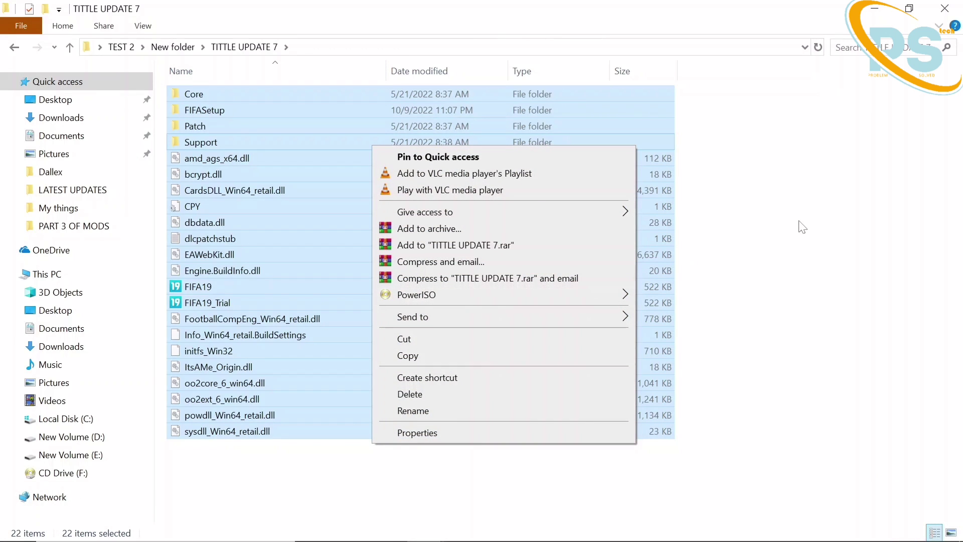
{"action": "left_click", "coordinate": [402, 362]}
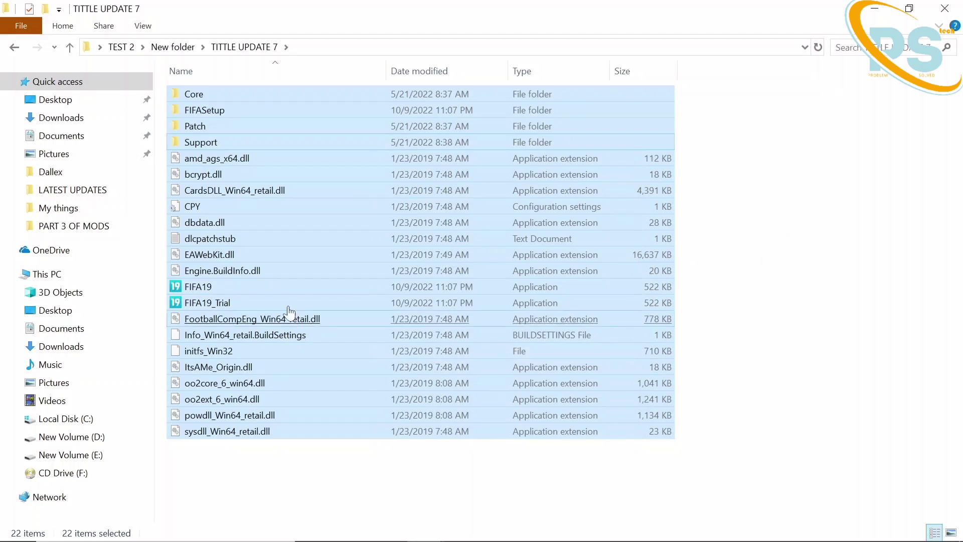
{"action": "left_click", "coordinate": [937, 21]}
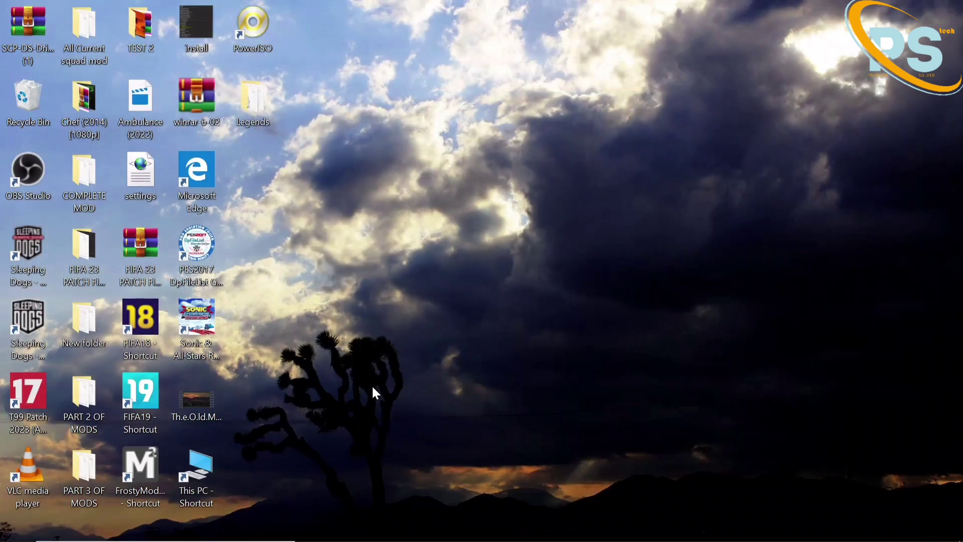
Open the file location of the FIFA19 desktop shortcut and select the CPY configuration file.
{"action": "right_click", "coordinate": [145, 407]}
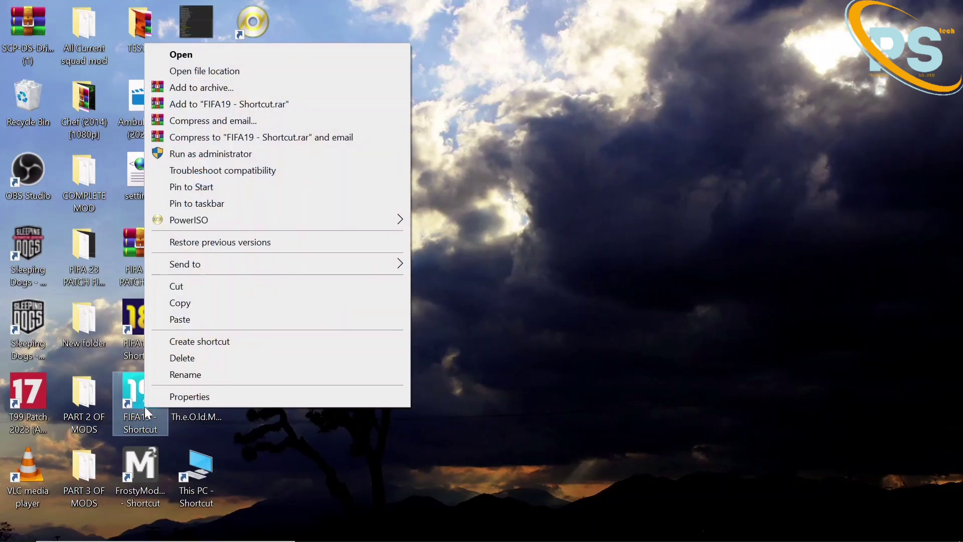
{"action": "left_click", "coordinate": [159, 74]}
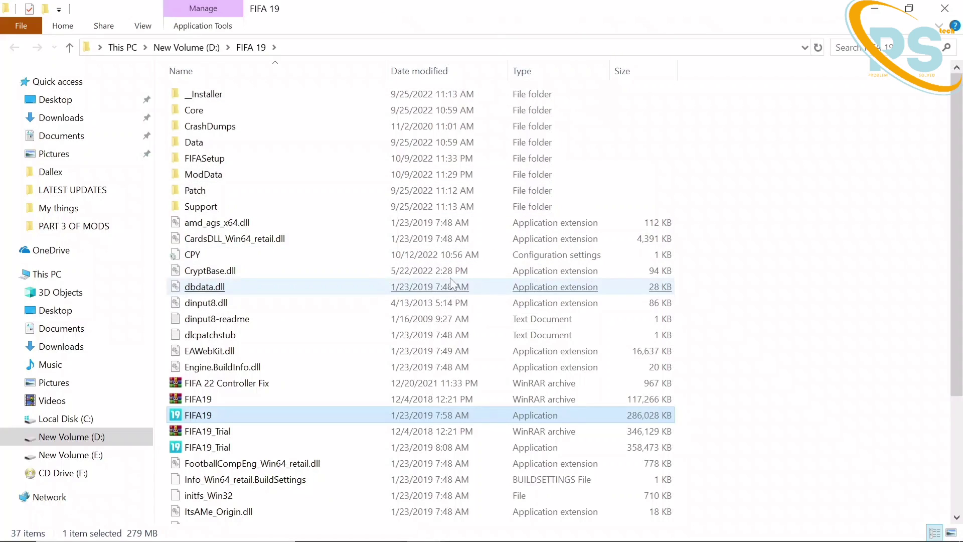
{"action": "left_click", "coordinate": [330, 254]}
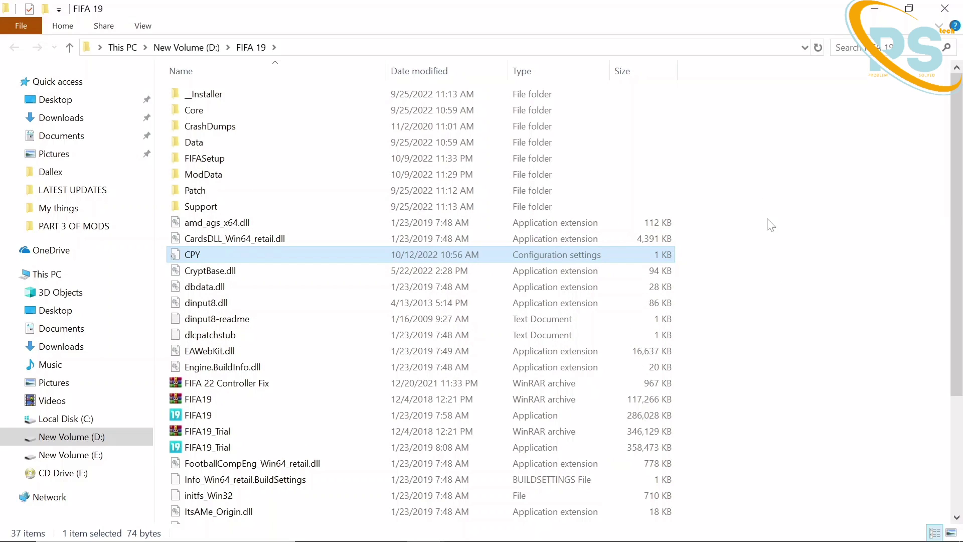
Examine the paste option available in the FIFA 19 folder without pasting, and close the window.
{"action": "right_click", "coordinate": [763, 174]}
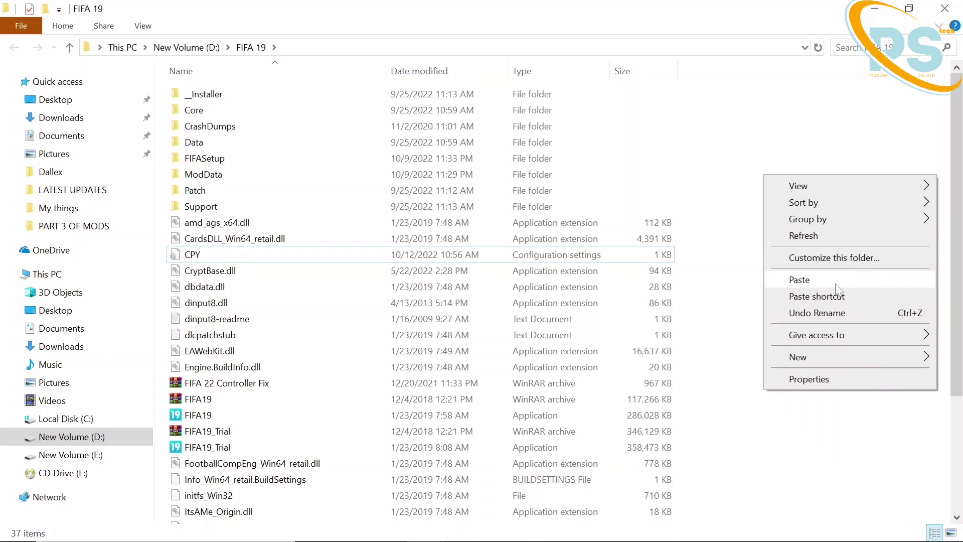
{"action": "left_click", "coordinate": [881, 137]}
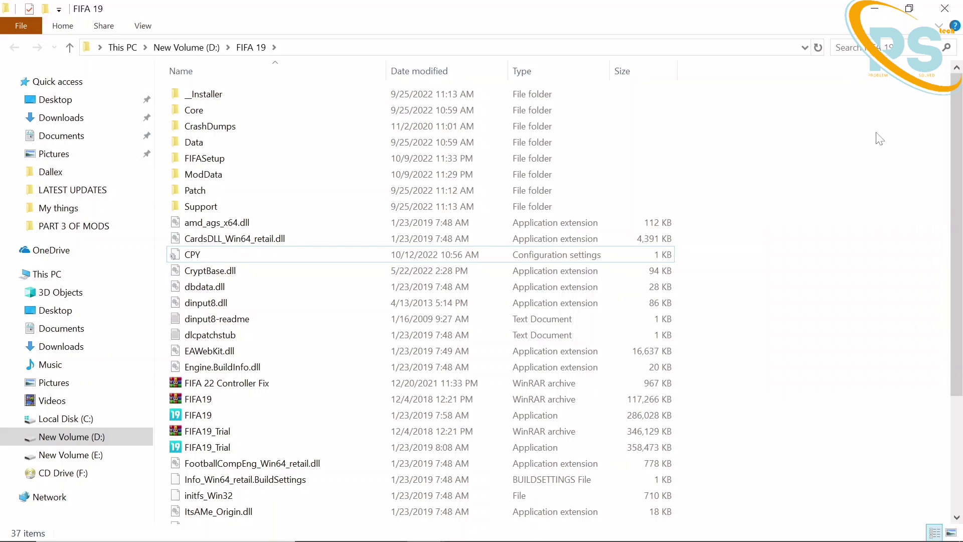
{"action": "left_click", "coordinate": [947, 7]}
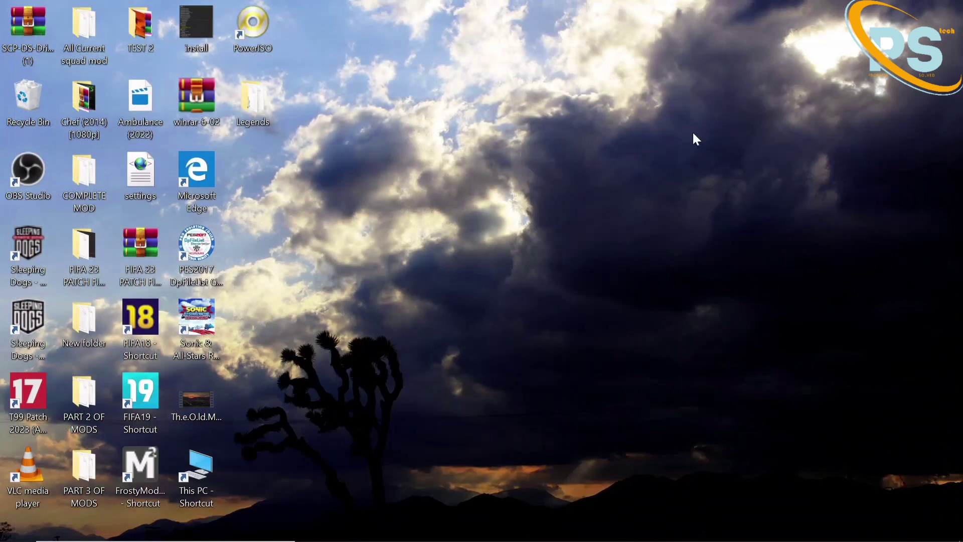
{"action": "right_click", "coordinate": [472, 96]}
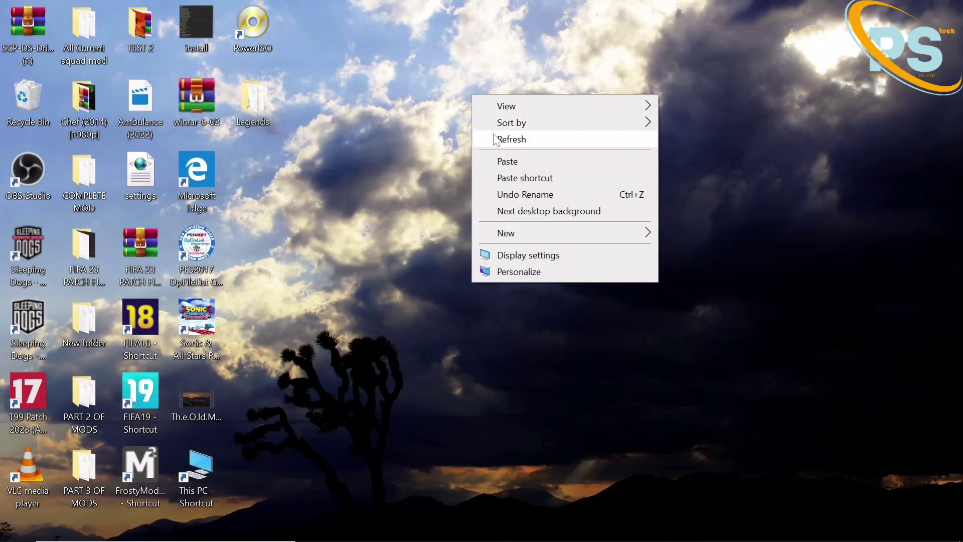
{"action": "left_click", "coordinate": [494, 139]}
{"action": "right_click", "coordinate": [452, 86]}
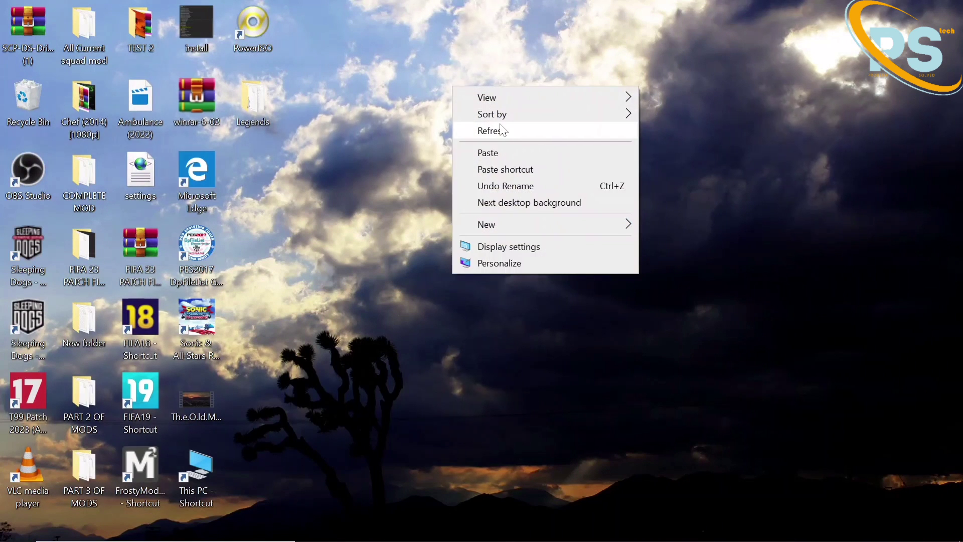
{"action": "left_click", "coordinate": [501, 130]}
{"action": "right_click", "coordinate": [468, 71]}
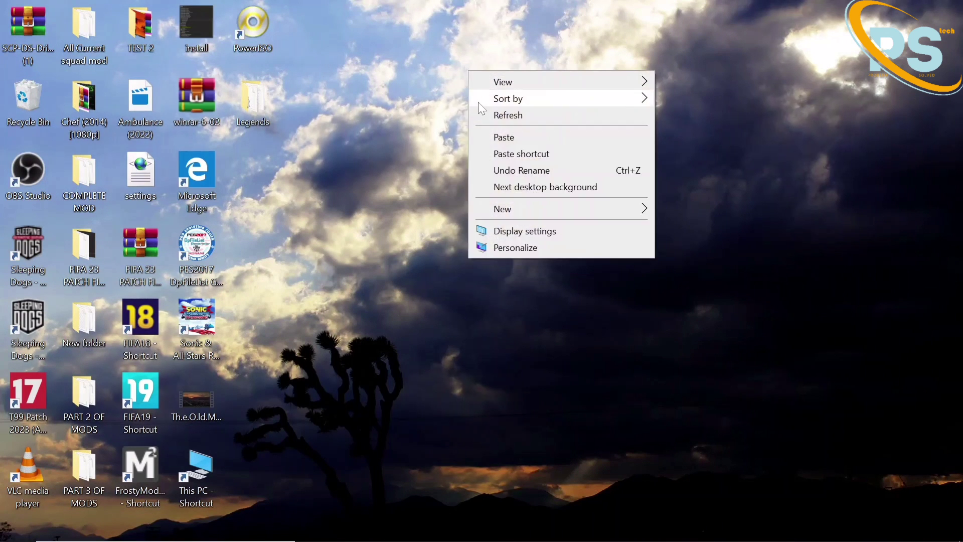
{"action": "mouse_move", "coordinate": [477, 101]}
{"action": "left_click", "coordinate": [493, 123]}
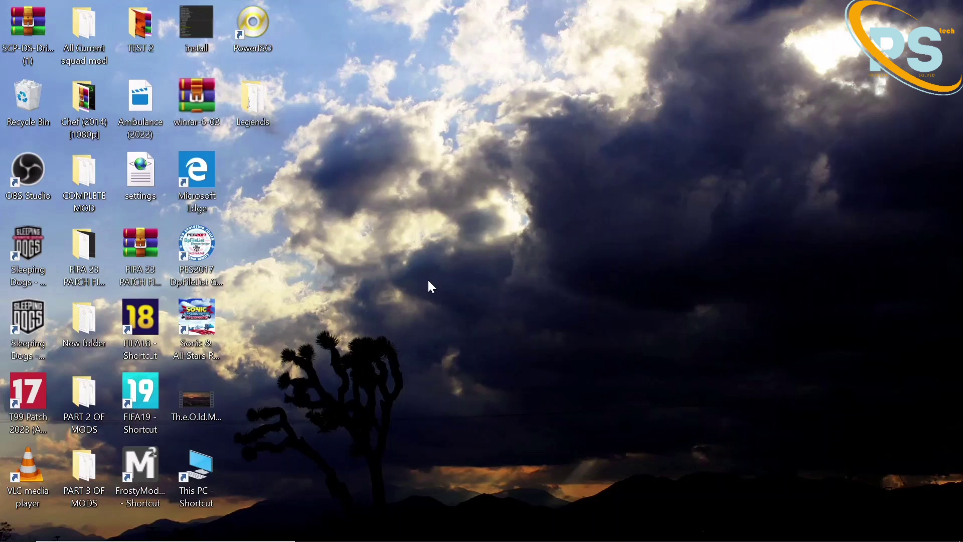
{"action": "right_click", "coordinate": [427, 150]}
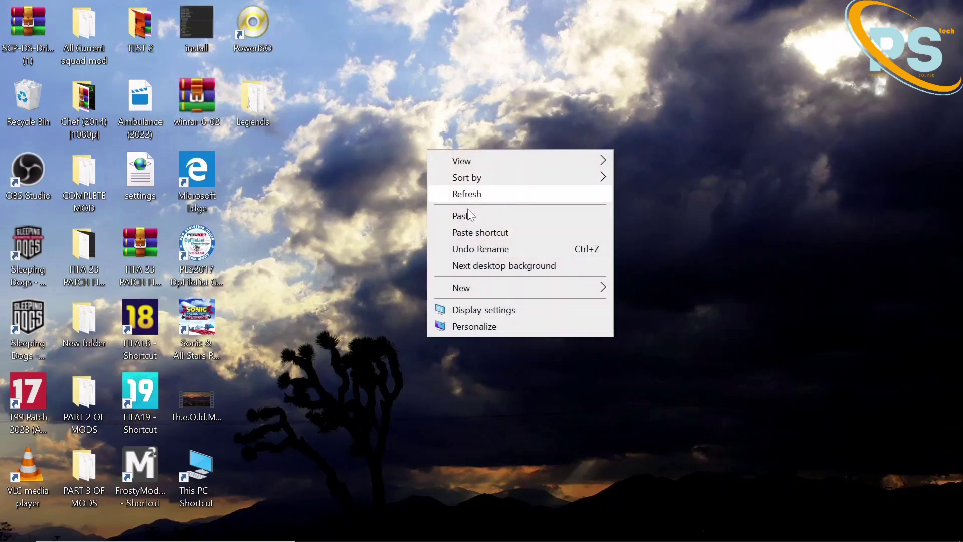
{"action": "left_click", "coordinate": [465, 194]}
{"action": "right_click", "coordinate": [458, 145]}
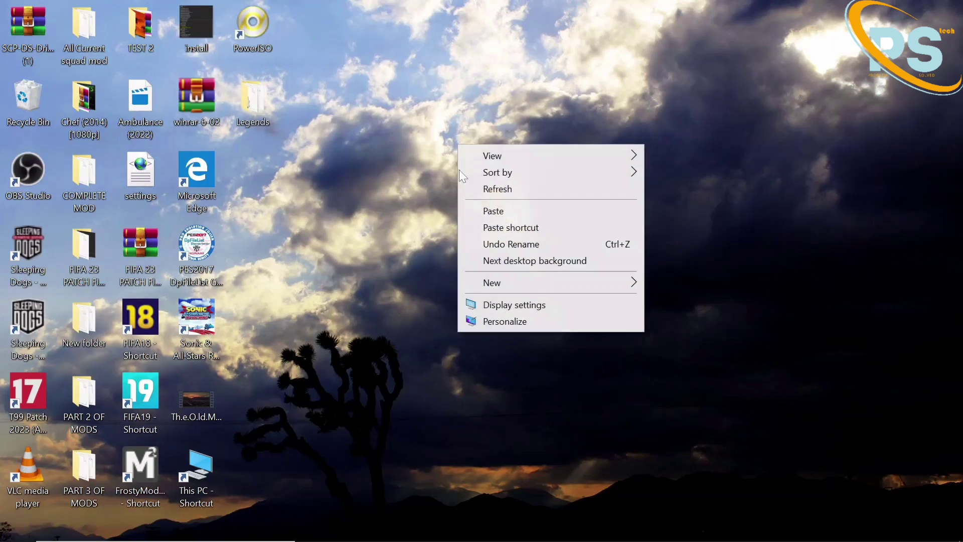
{"action": "left_click", "coordinate": [503, 186]}
{"action": "right_click", "coordinate": [456, 132]}
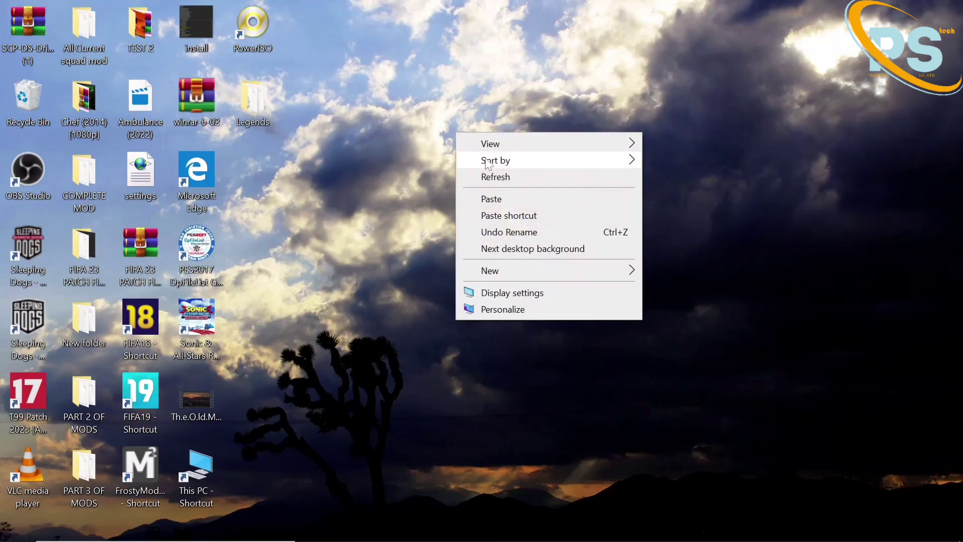
{"action": "left_click", "coordinate": [484, 180]}
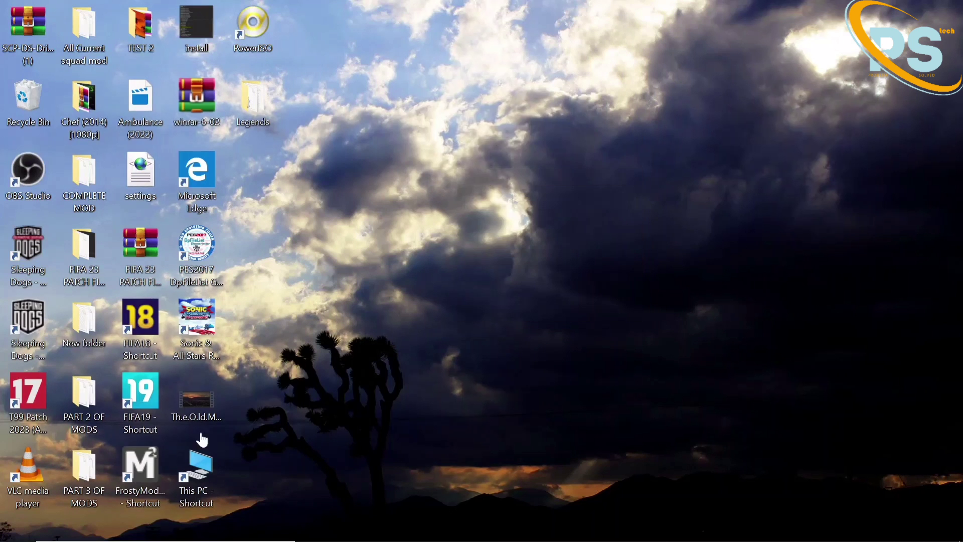
Open the FrostyModManager shortcut's file location, go up to New folder, and look over its archives and the TITTLE UPDATE 7 folder.
{"action": "right_click", "coordinate": [151, 492]}
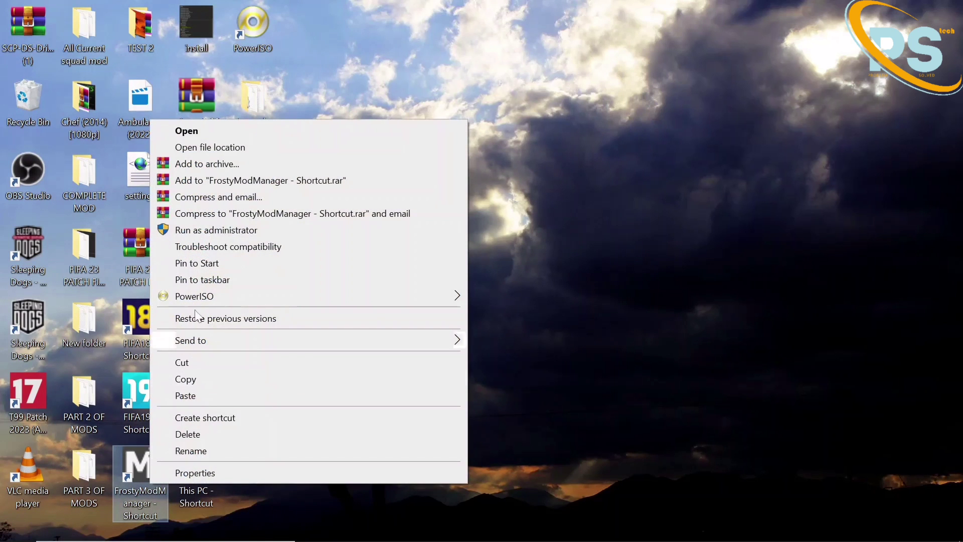
{"action": "left_click", "coordinate": [205, 147]}
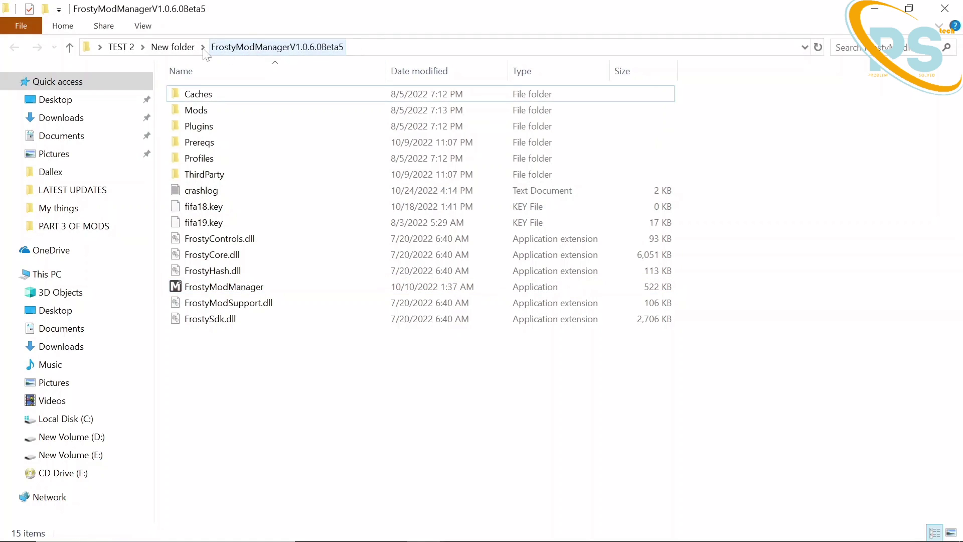
{"action": "left_click", "coordinate": [173, 46]}
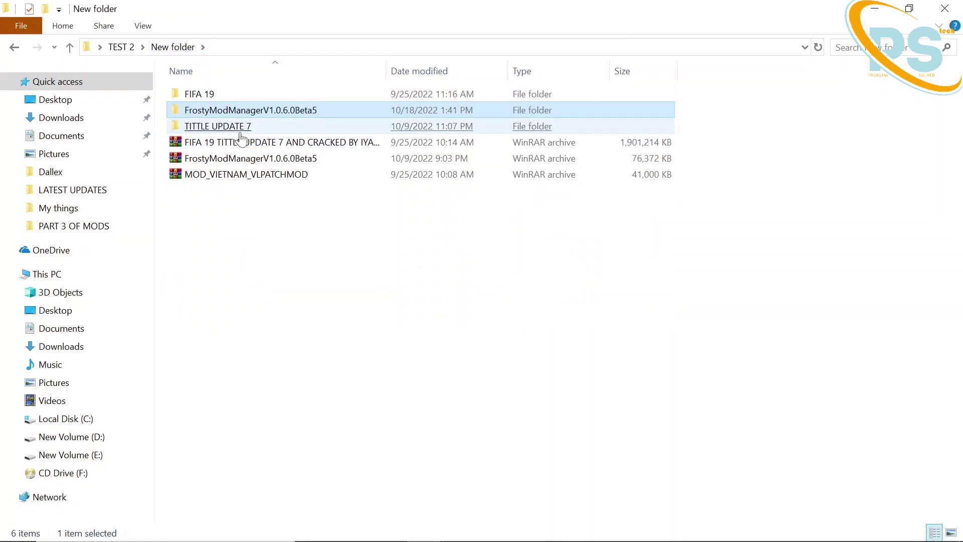
{"action": "left_click", "coordinate": [240, 159]}
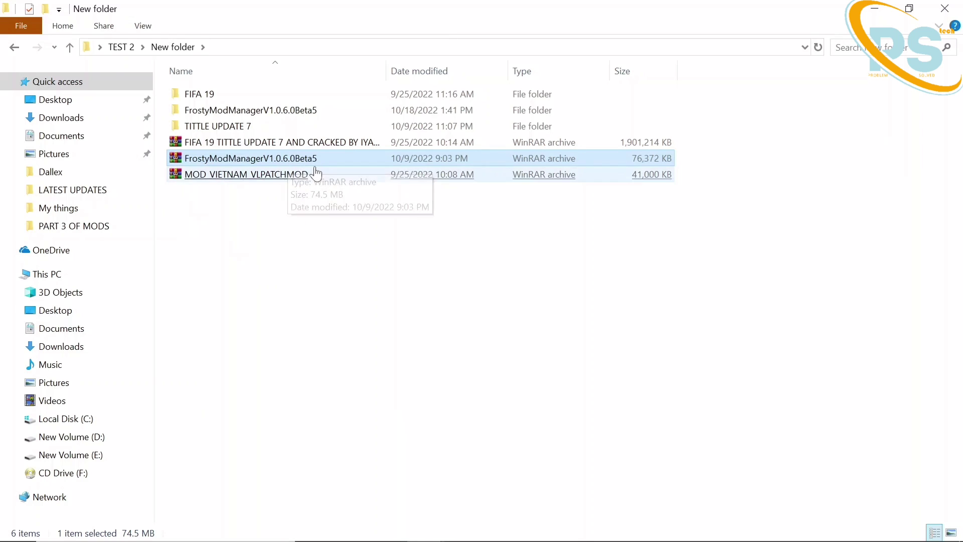
{"action": "left_click", "coordinate": [301, 174]}
{"action": "left_click", "coordinate": [266, 127]}
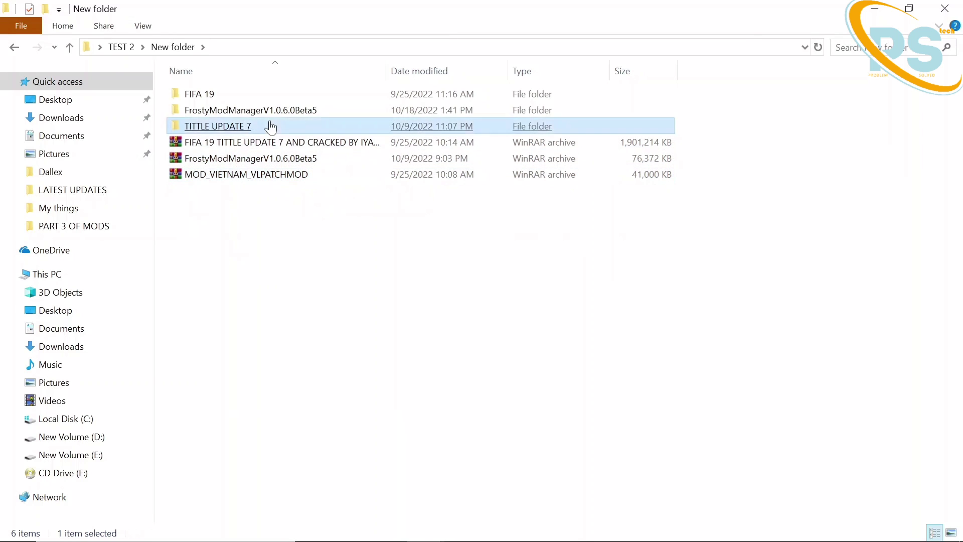
Open the FrostyModManagerV1.0.6.0Beta5 folder, launch FrostyModManager, and dismiss the update checker error.
{"action": "left_click", "coordinate": [234, 111]}
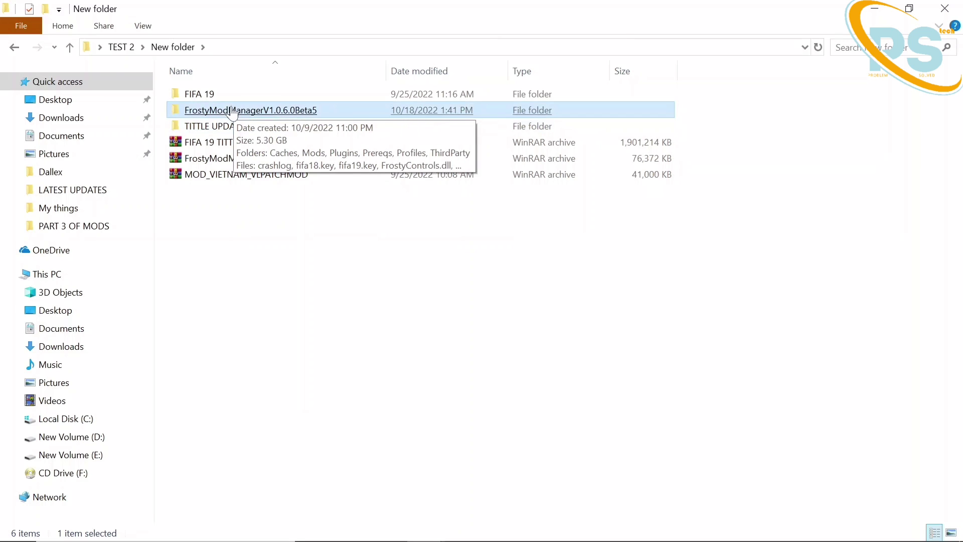
{"action": "double_click", "coordinate": [269, 113]}
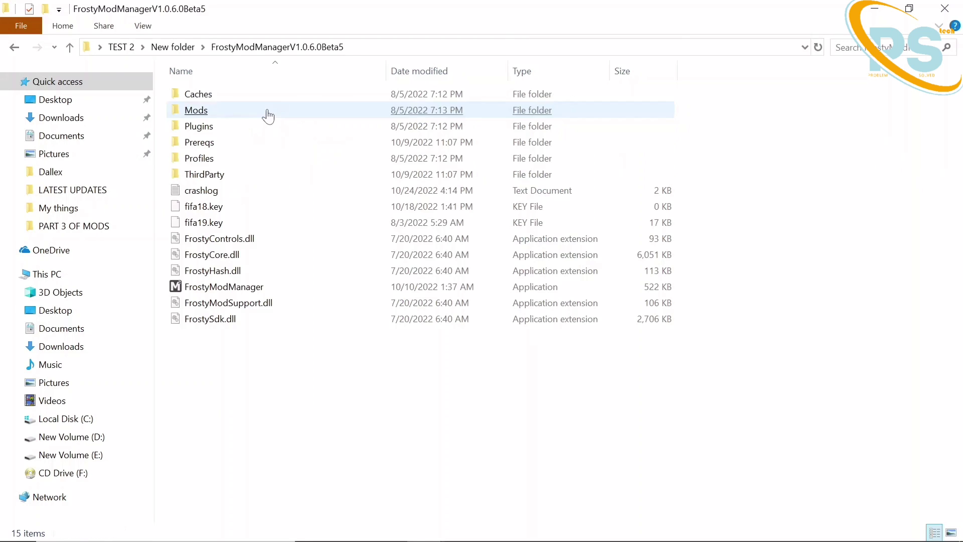
{"action": "left_click", "coordinate": [224, 290]}
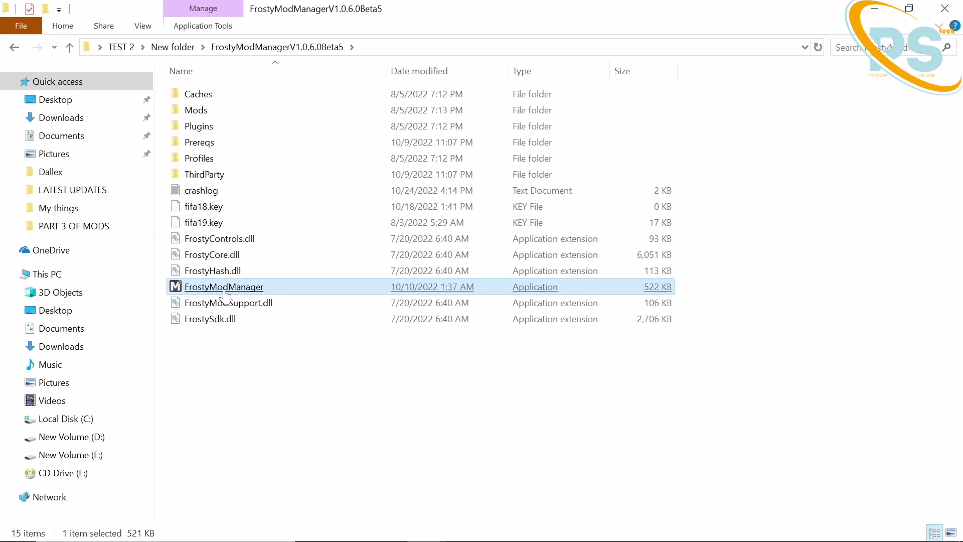
{"action": "double_click", "coordinate": [225, 291]}
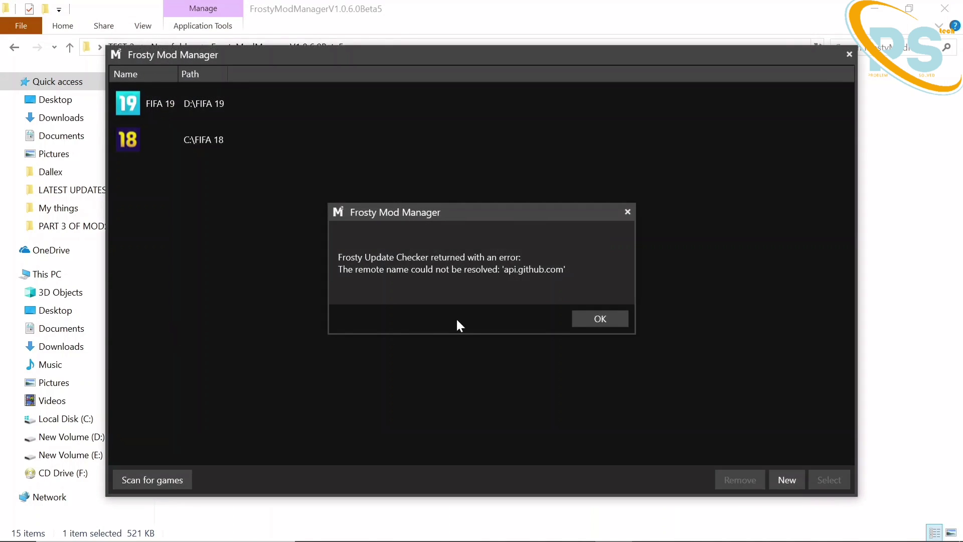
{"action": "left_click", "coordinate": [595, 324]}
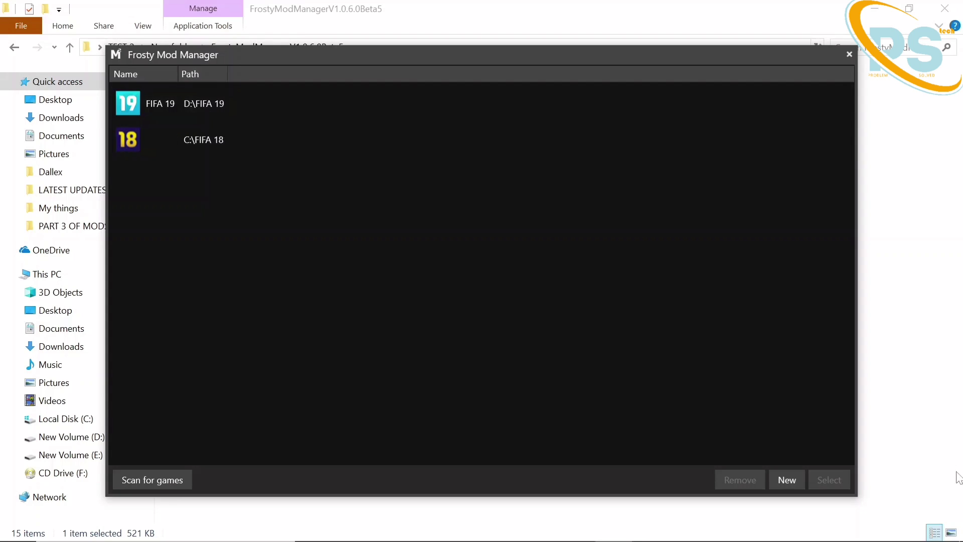
Load the FIFA 19 game profile in Frosty Mod Manager, maximize the window, and look through the available mods.
{"action": "left_click", "coordinate": [372, 119]}
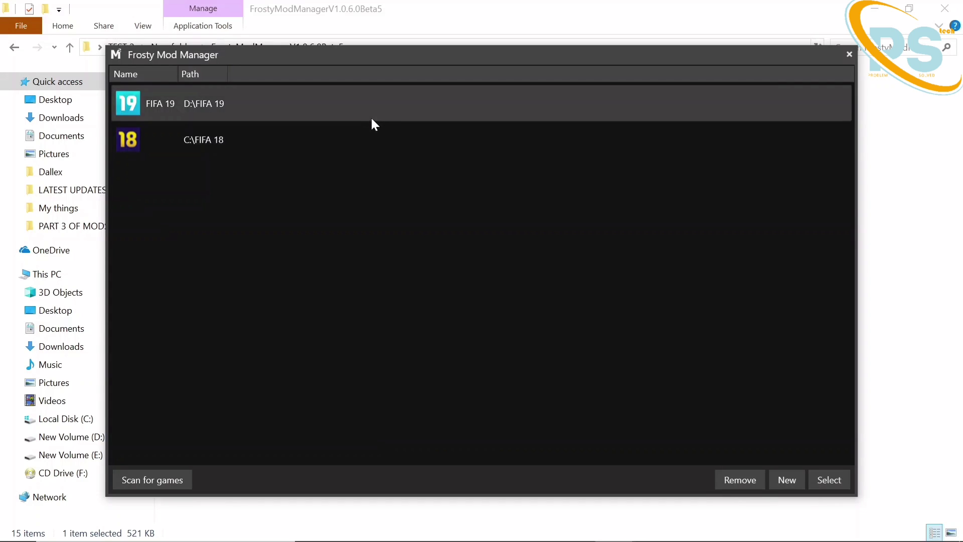
{"action": "left_click", "coordinate": [811, 476]}
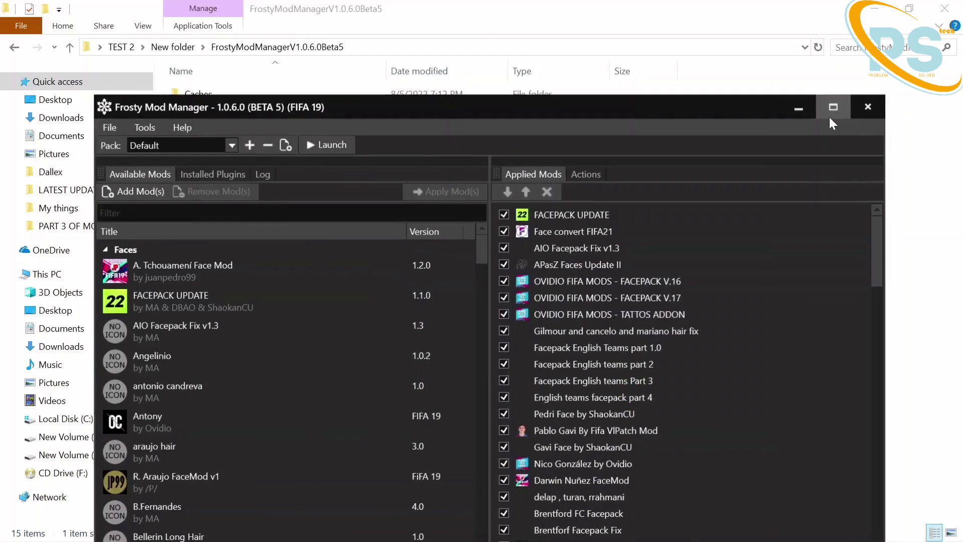
{"action": "left_click", "coordinate": [830, 114]}
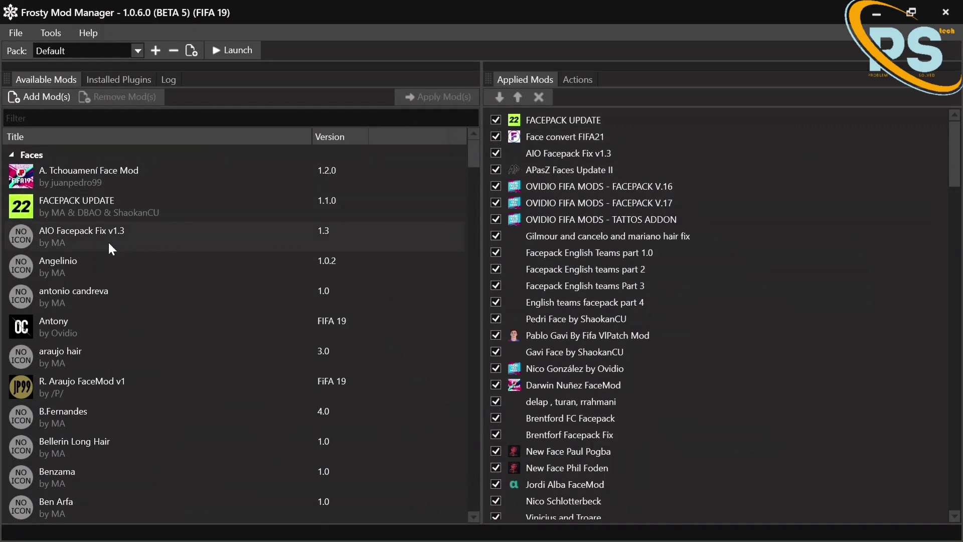
{"action": "scroll", "coordinate": [313, 294], "scroll_direction": "down", "scroll_amount": 10}
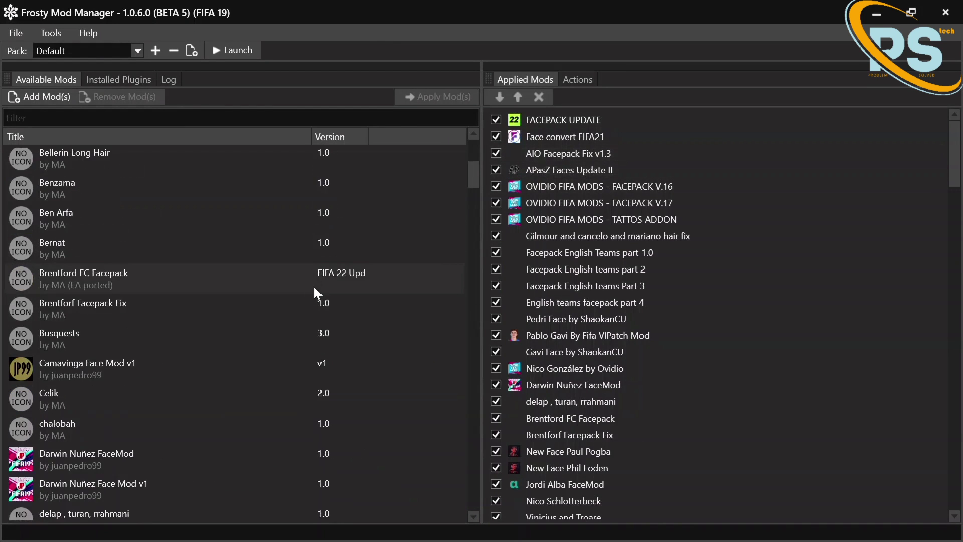
{"action": "scroll", "coordinate": [351, 375], "scroll_direction": "up", "scroll_amount": 10}
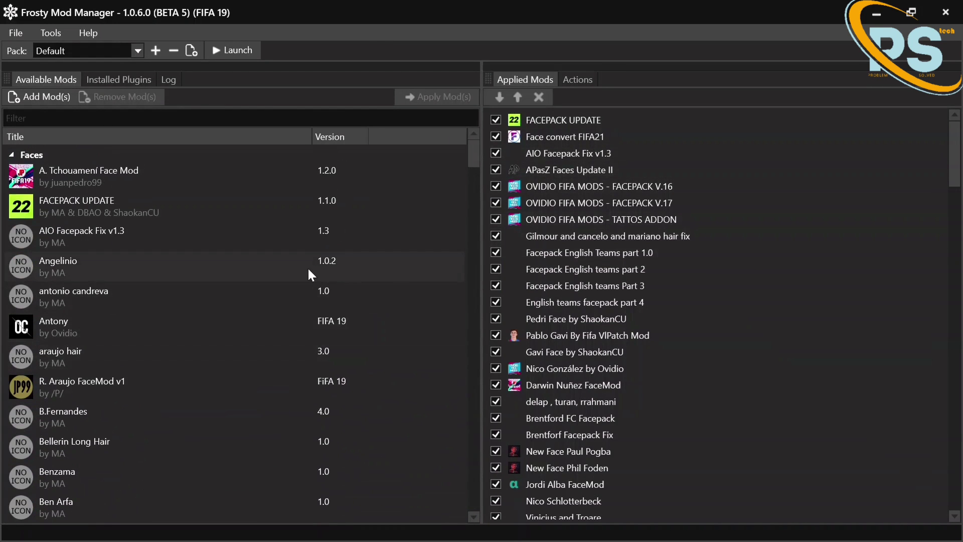
Start adding mods and browse to the COMPLETE MOD folder on the Desktop.
{"action": "left_click", "coordinate": [38, 97]}
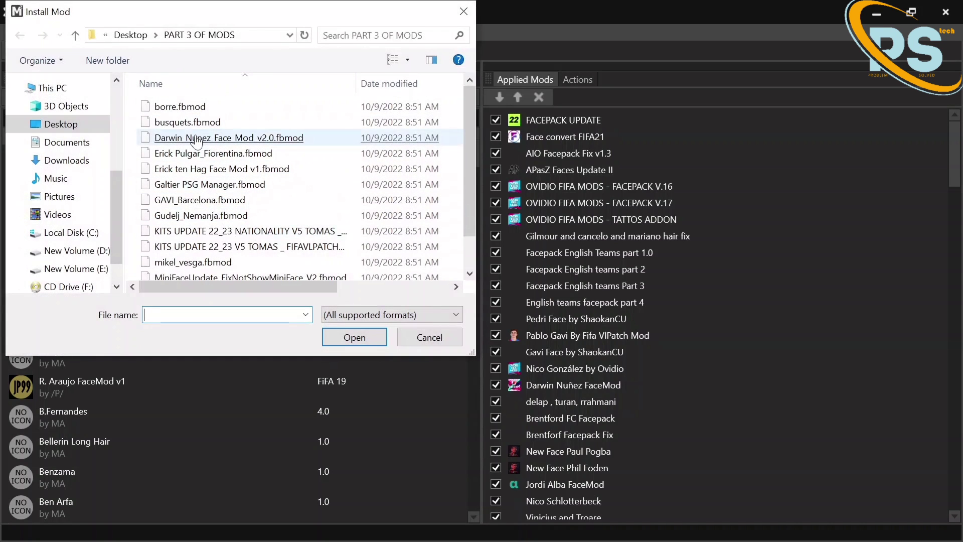
{"action": "scroll", "coordinate": [197, 143], "scroll_direction": "down", "scroll_amount": 1}
{"action": "scroll", "coordinate": [196, 145], "scroll_direction": "up", "scroll_amount": 1}
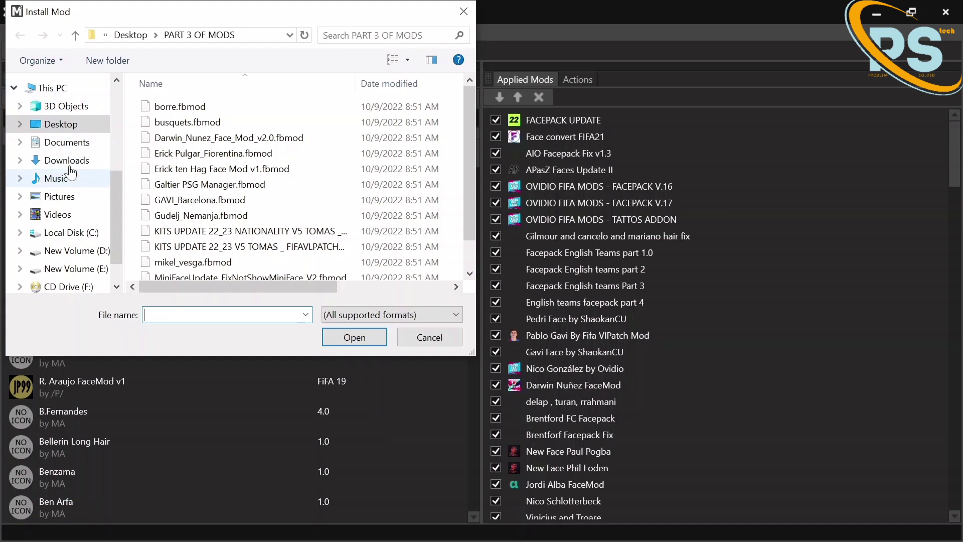
{"action": "left_click", "coordinate": [63, 124]}
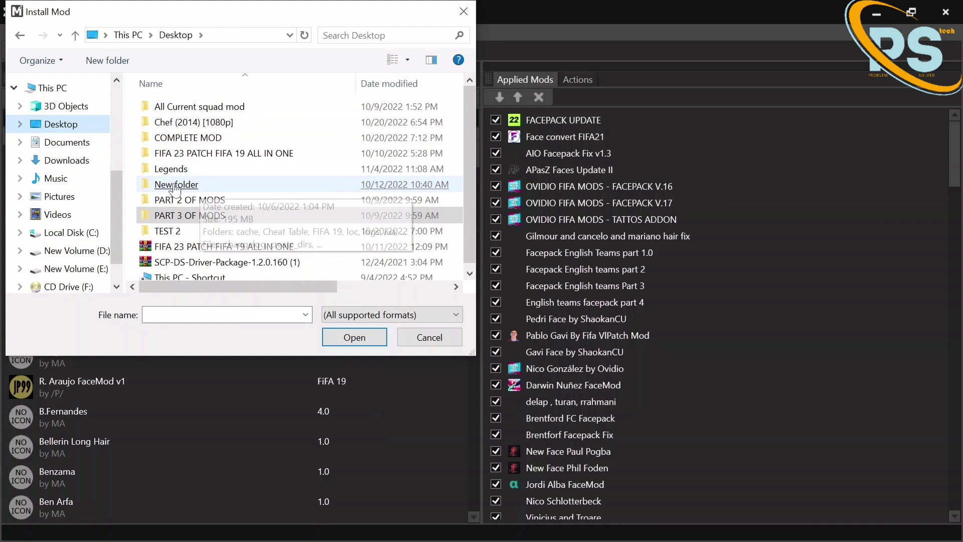
{"action": "double_click", "coordinate": [177, 140]}
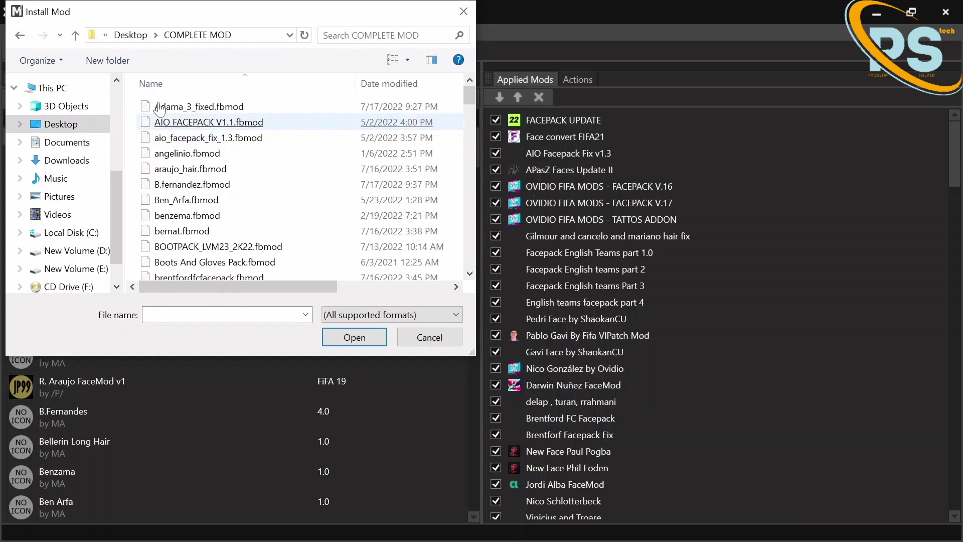
Look through the .fbmod files in the COMPLETE MOD folder, including the OVIDIO FIFA MODS add-ons.
{"action": "scroll", "coordinate": [173, 246], "scroll_direction": "down", "scroll_amount": 12}
{"action": "scroll", "coordinate": [172, 249], "scroll_direction": "down", "scroll_amount": 7}
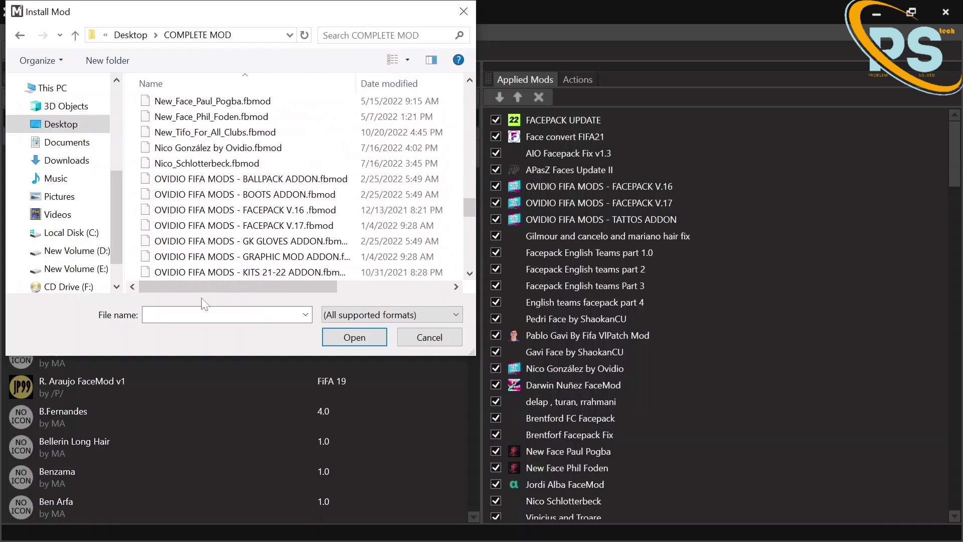
{"action": "left_click", "coordinate": [195, 256]}
{"action": "scroll", "coordinate": [196, 258], "scroll_direction": "down", "scroll_amount": 2}
{"action": "scroll", "coordinate": [197, 240], "scroll_direction": "up", "scroll_amount": 10}
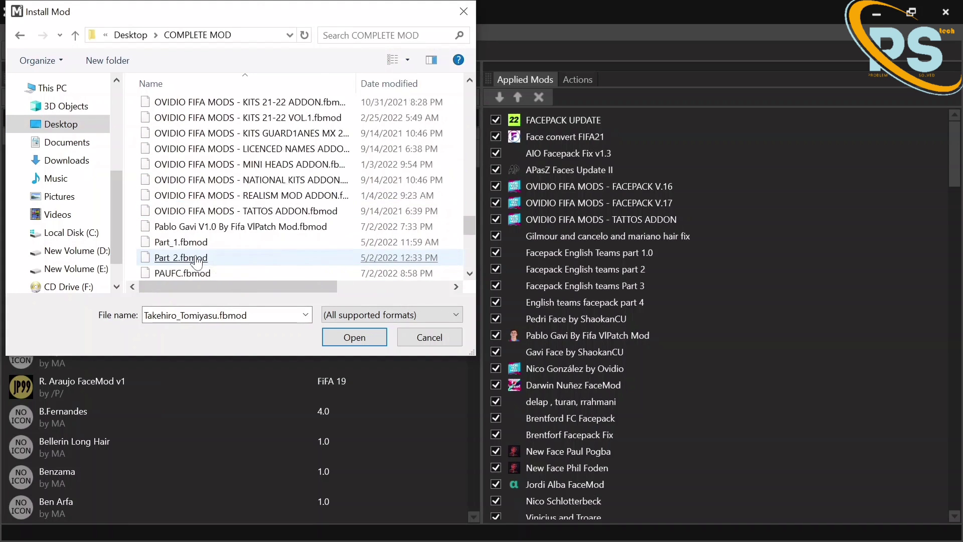
{"action": "scroll", "coordinate": [200, 204], "scroll_direction": "down", "scroll_amount": 4}
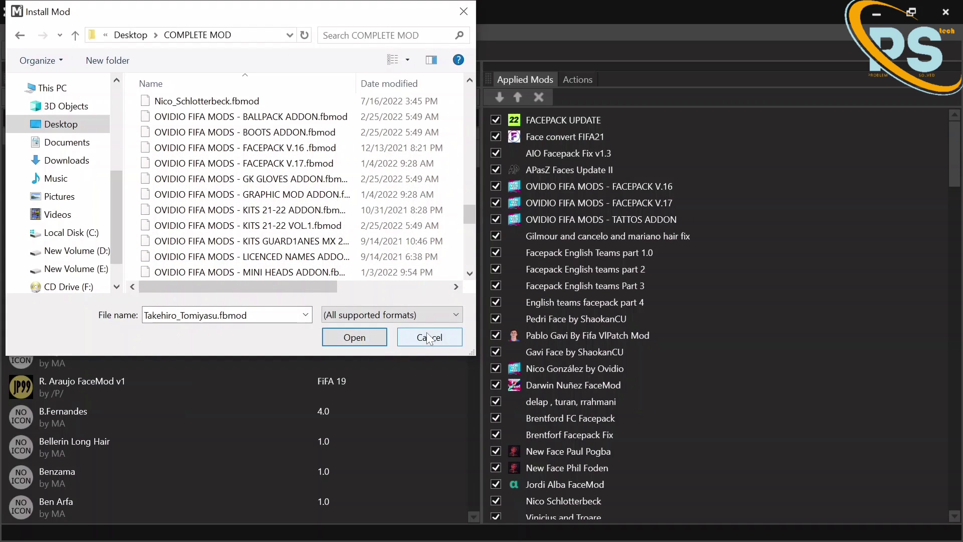
{"action": "left_click", "coordinate": [251, 179]}
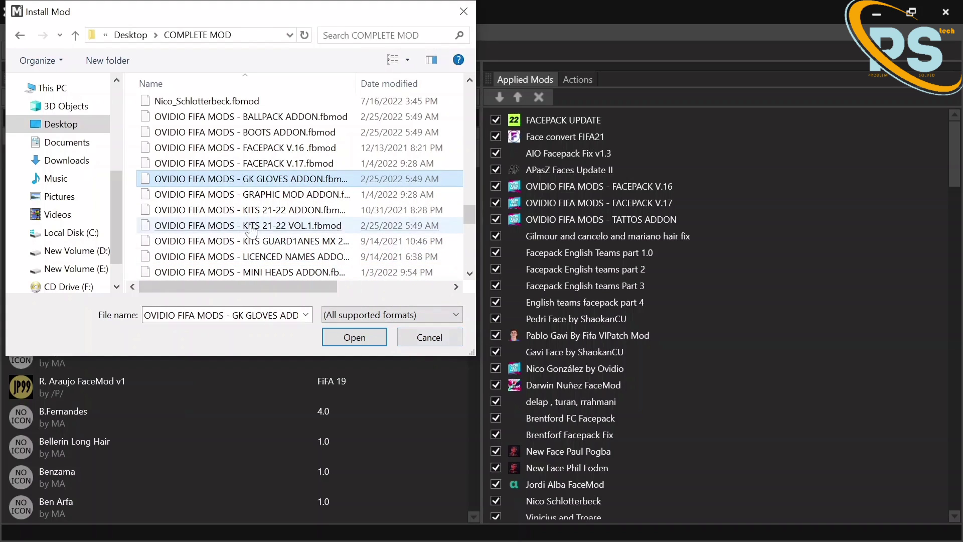
{"action": "left_click", "coordinate": [211, 132]}
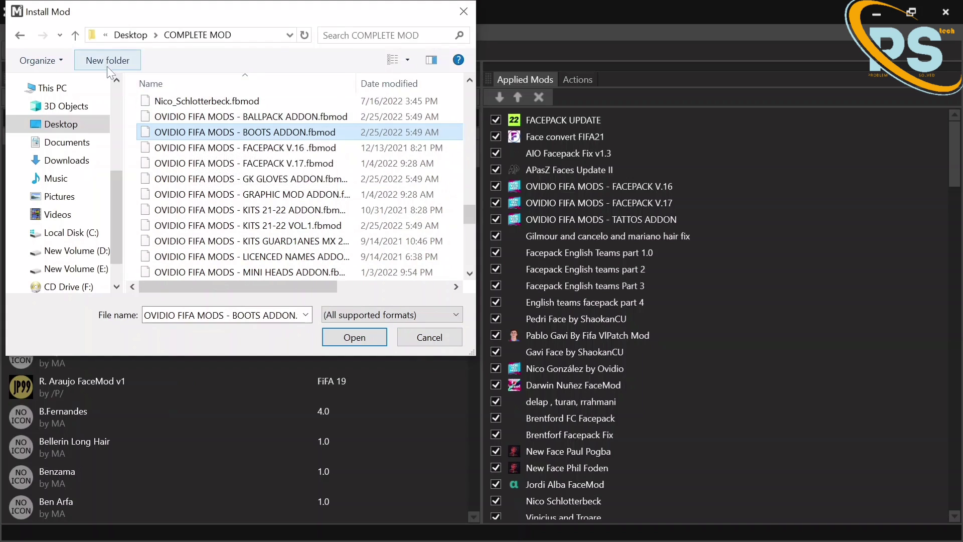
{"action": "left_click_drag", "start_coordinate": [129, 99], "coordinate": [186, 357]}
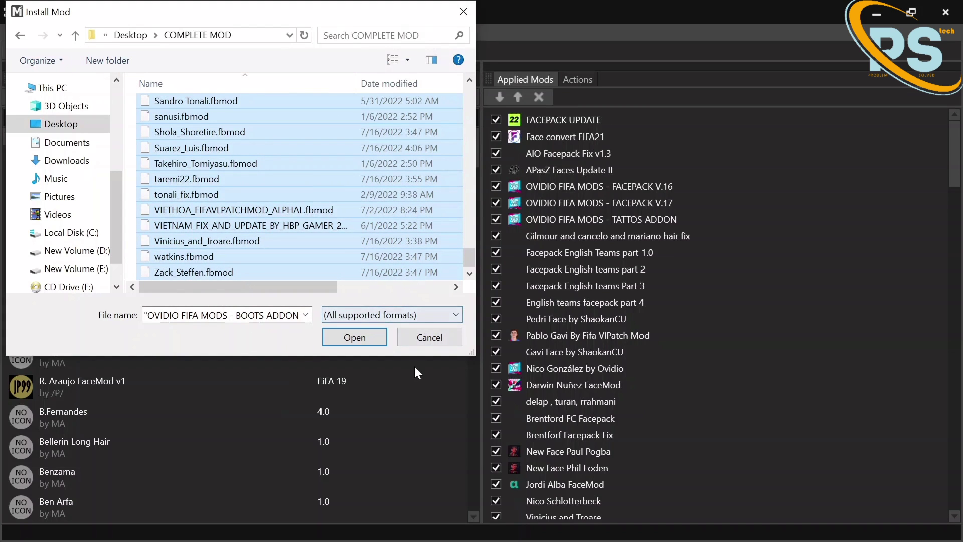
{"action": "left_click", "coordinate": [423, 339]}
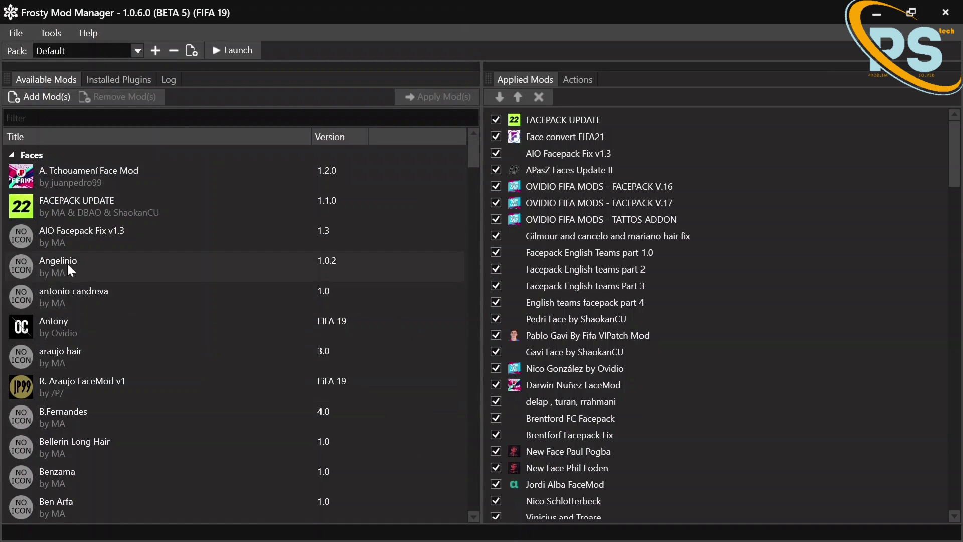
Look through all categories of available mods, from Faces to the tattoo mods, and return to the start of the list.
{"action": "scroll", "coordinate": [96, 224], "scroll_direction": "down", "scroll_amount": 5}
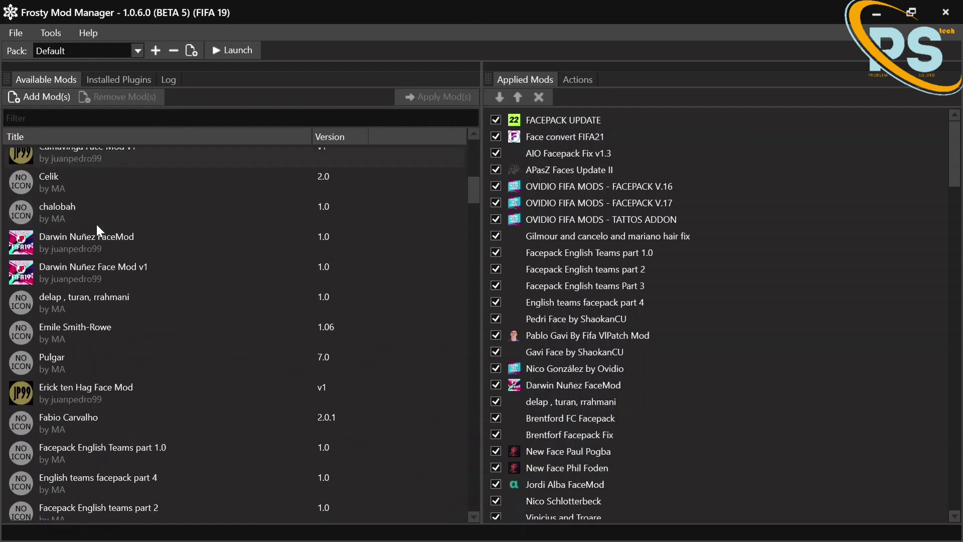
{"action": "scroll", "coordinate": [96, 224], "scroll_direction": "down", "scroll_amount": 15}
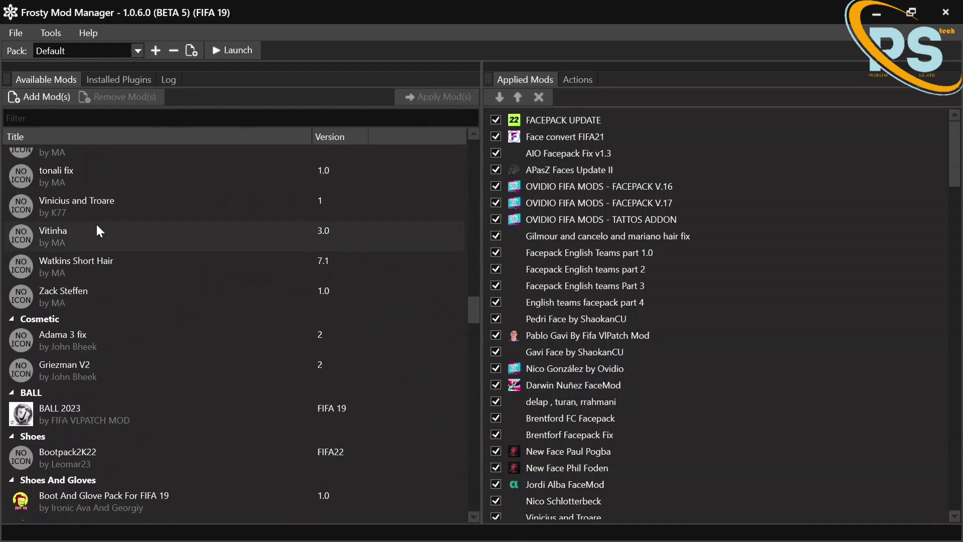
{"action": "scroll", "coordinate": [97, 230], "scroll_direction": "down", "scroll_amount": 20}
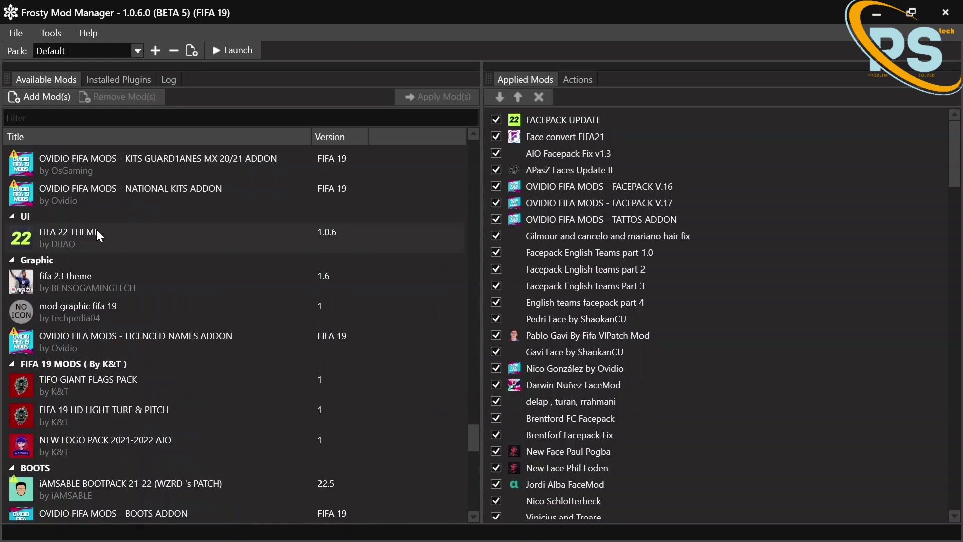
{"action": "scroll", "coordinate": [97, 234], "scroll_direction": "down", "scroll_amount": 20}
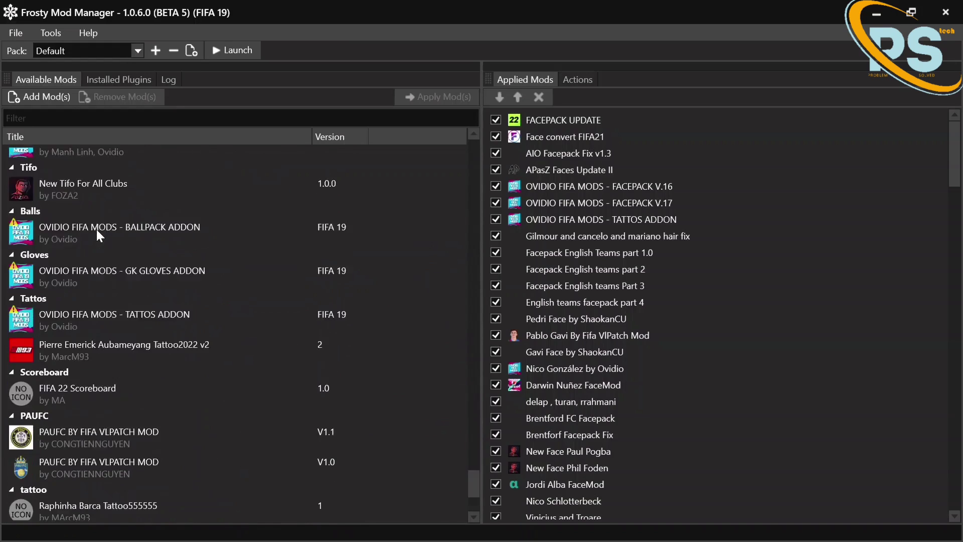
{"action": "scroll", "coordinate": [96, 229], "scroll_direction": "up", "scroll_amount": 20}
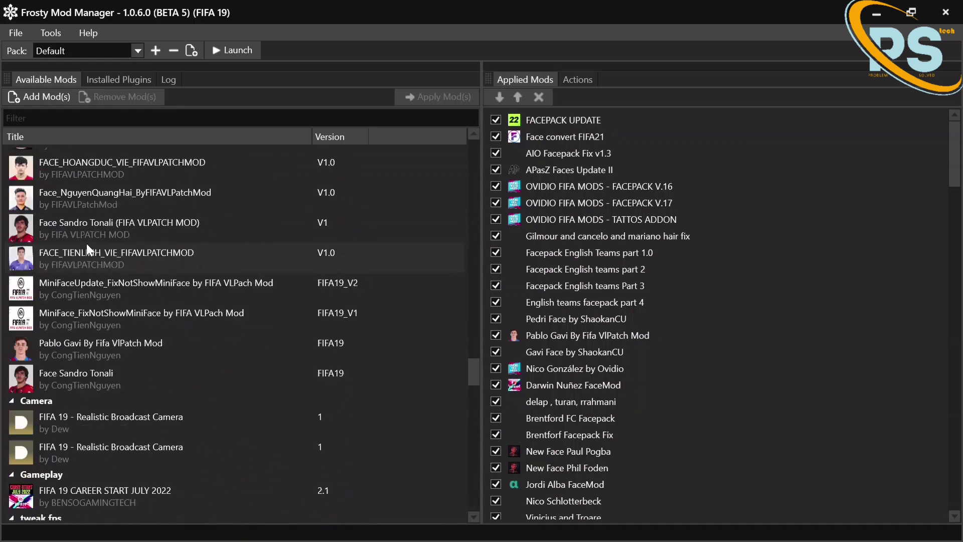
{"action": "scroll", "coordinate": [91, 245], "scroll_direction": "up", "scroll_amount": 20}
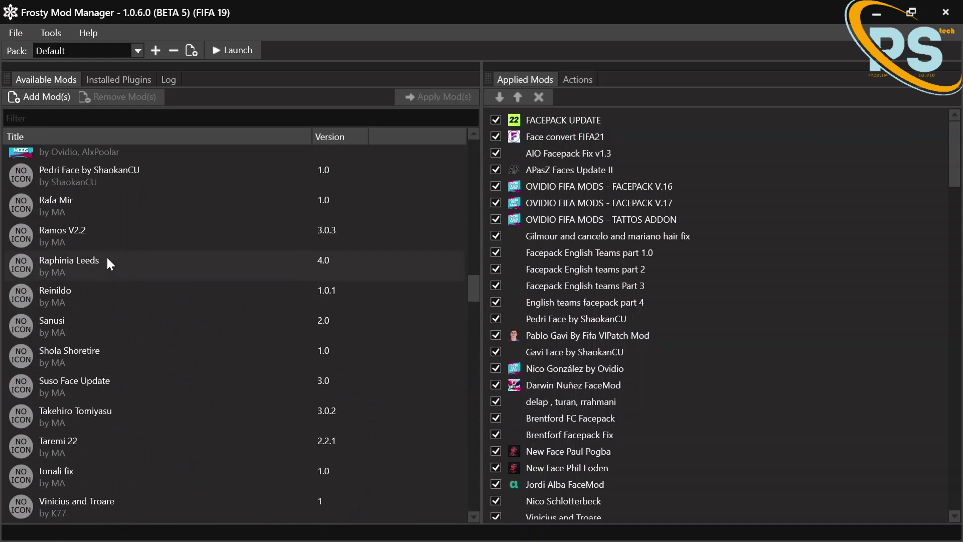
{"action": "scroll", "coordinate": [107, 261], "scroll_direction": "up", "scroll_amount": 20}
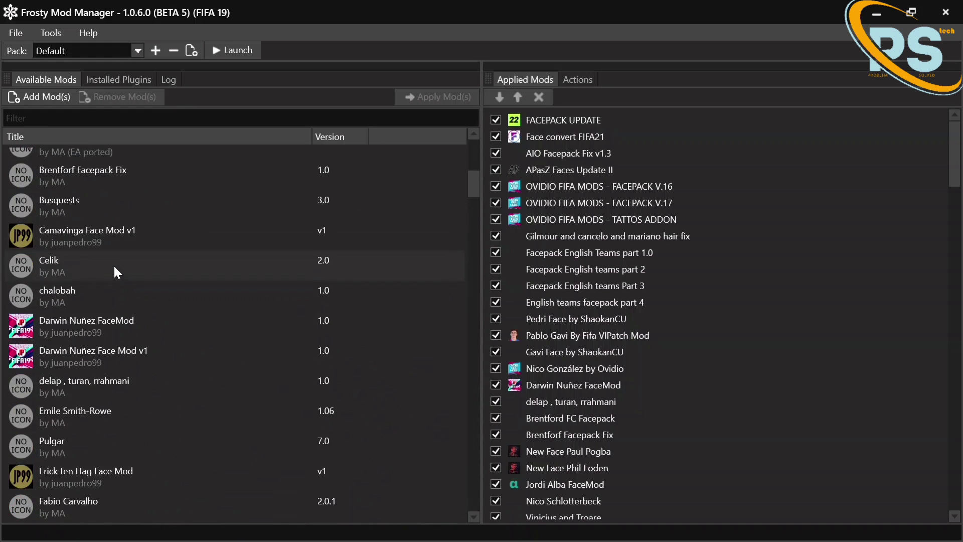
{"action": "scroll", "coordinate": [112, 270], "scroll_direction": "up", "scroll_amount": 10}
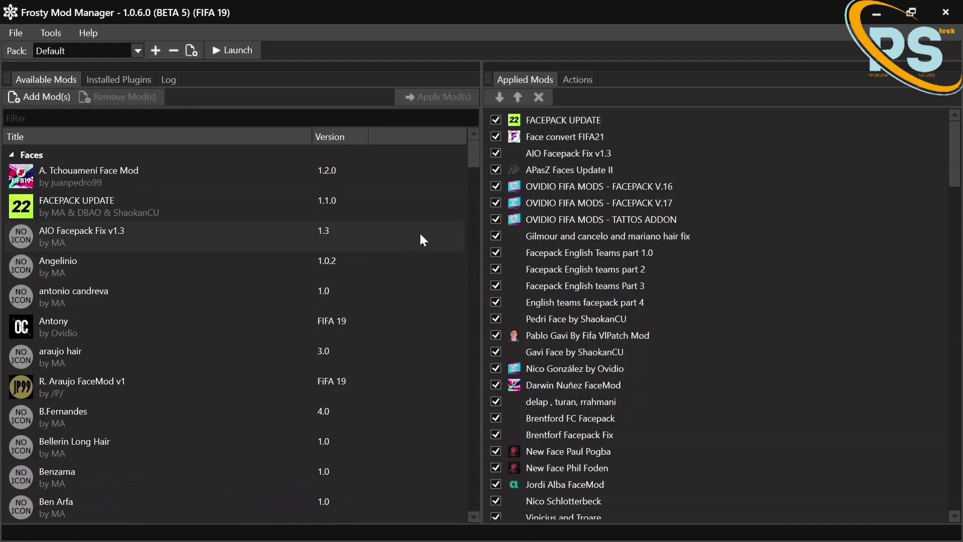
{"action": "scroll", "coordinate": [681, 347], "scroll_direction": "down", "scroll_amount": 7}
{"action": "scroll", "coordinate": [681, 348], "scroll_direction": "up", "scroll_amount": 7}
Skim the applied mods list from FACEPACK UPDATE past Camavinga Face Mod v1 and return to its start.
{"action": "left_click", "coordinate": [496, 152]}
{"action": "left_click", "coordinate": [30, 118]}
{"action": "scroll", "coordinate": [544, 143], "scroll_direction": "down", "scroll_amount": 4}
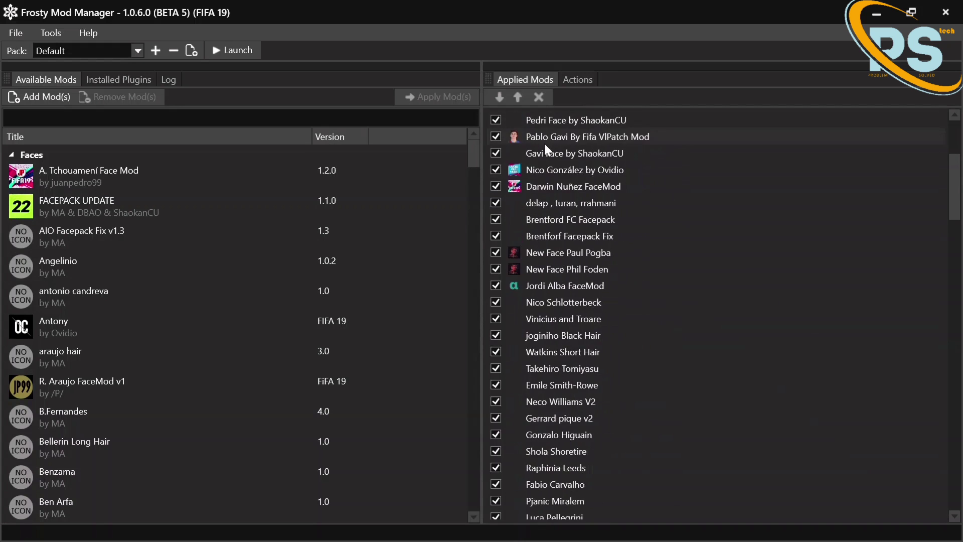
{"action": "scroll", "coordinate": [564, 205], "scroll_direction": "up", "scroll_amount": 4}
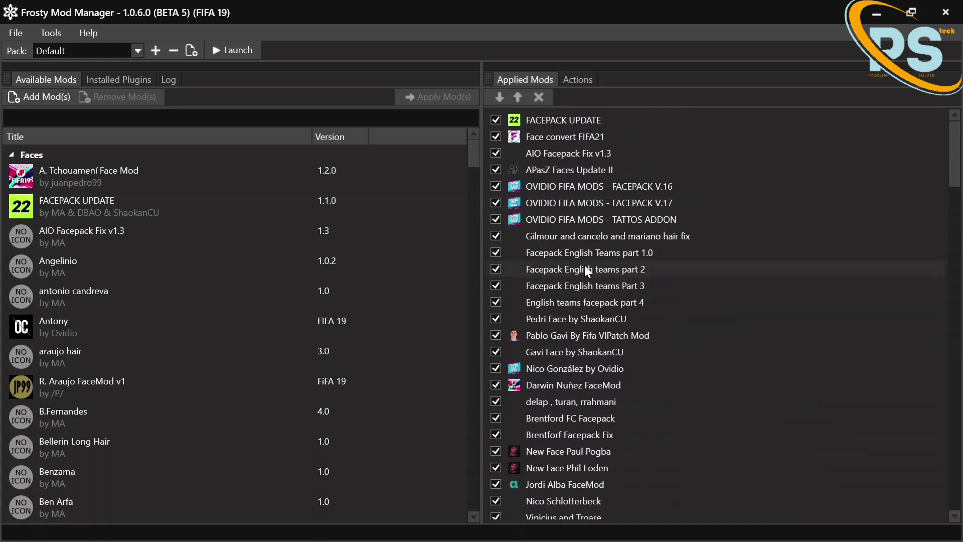
{"action": "scroll", "coordinate": [585, 265], "scroll_direction": "down", "scroll_amount": 8}
{"action": "scroll", "coordinate": [584, 263], "scroll_direction": "up", "scroll_amount": 4}
{"action": "scroll", "coordinate": [585, 263], "scroll_direction": "down", "scroll_amount": 4}
{"action": "scroll", "coordinate": [585, 261], "scroll_direction": "up", "scroll_amount": 8}
{"action": "scroll", "coordinate": [585, 262], "scroll_direction": "down", "scroll_amount": 20}
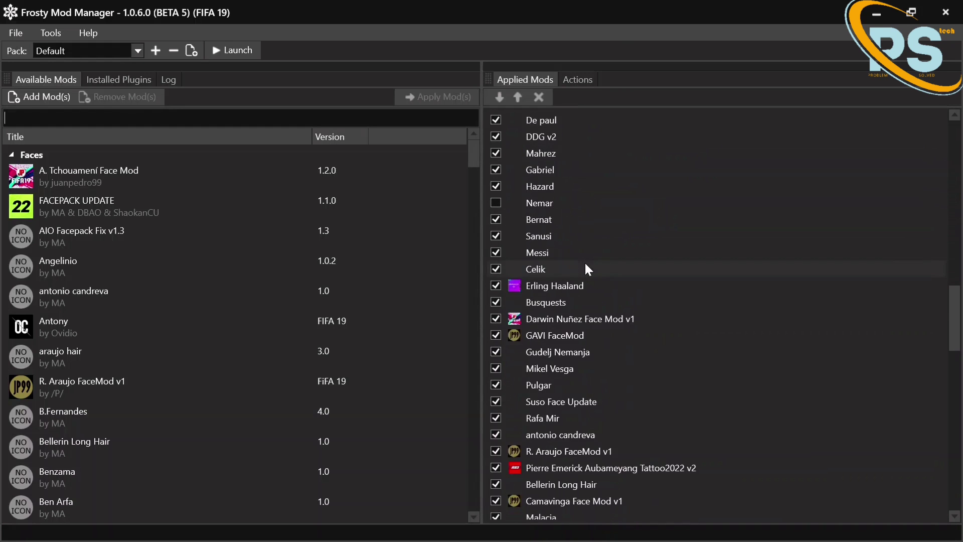
{"action": "scroll", "coordinate": [587, 263], "scroll_direction": "up", "scroll_amount": 20}
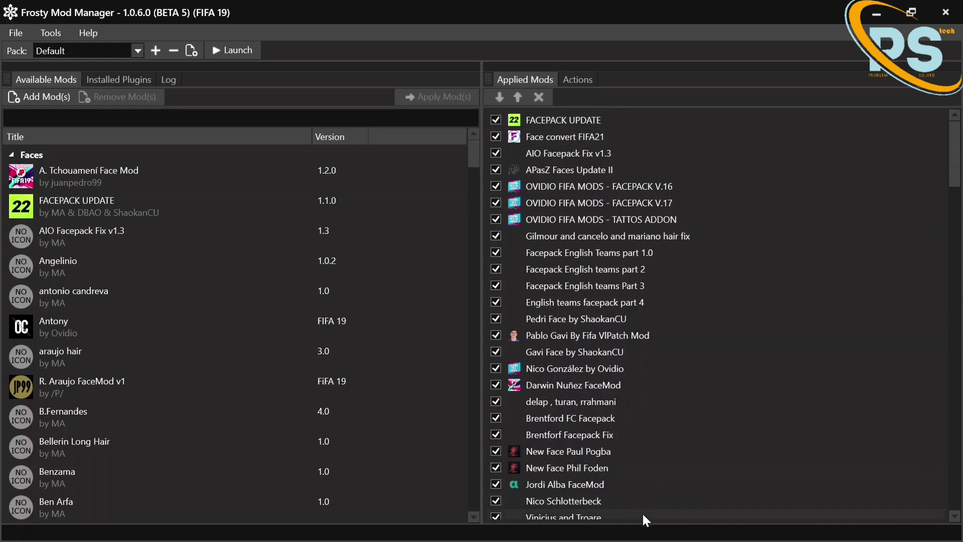
Check the order of the applied face mods section by section, marking Nico Schlotterbeck, Luis Suarez, Sanusi and Max Kilman as reference points.
{"action": "left_click", "coordinate": [606, 506]}
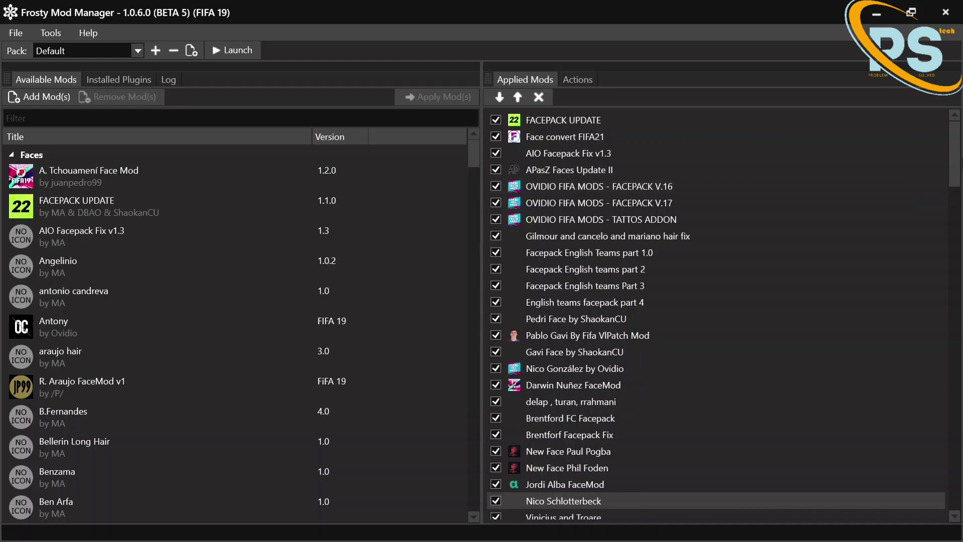
{"action": "left_click_drag", "start_coordinate": [958, 161], "coordinate": [957, 221]}
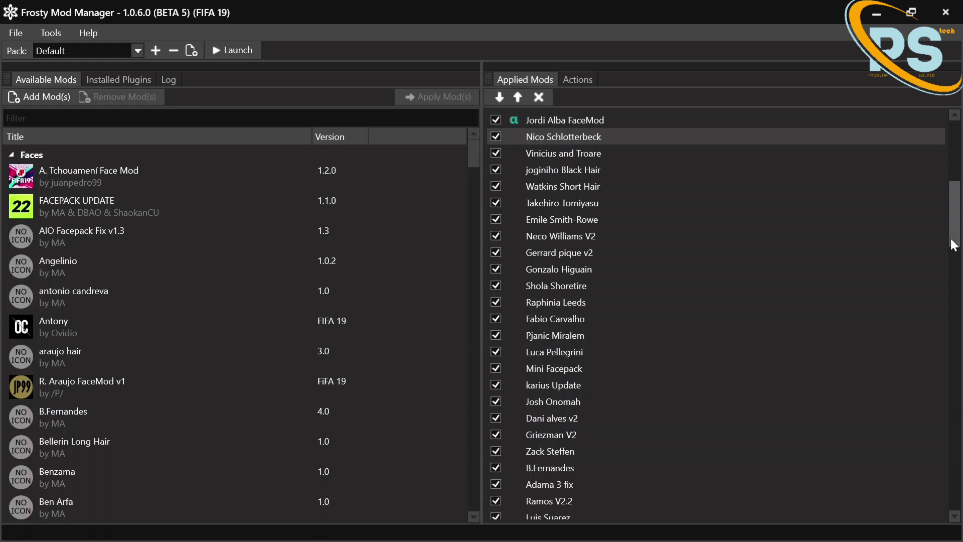
{"action": "left_click_drag", "start_coordinate": [950, 238], "coordinate": [950, 244]}
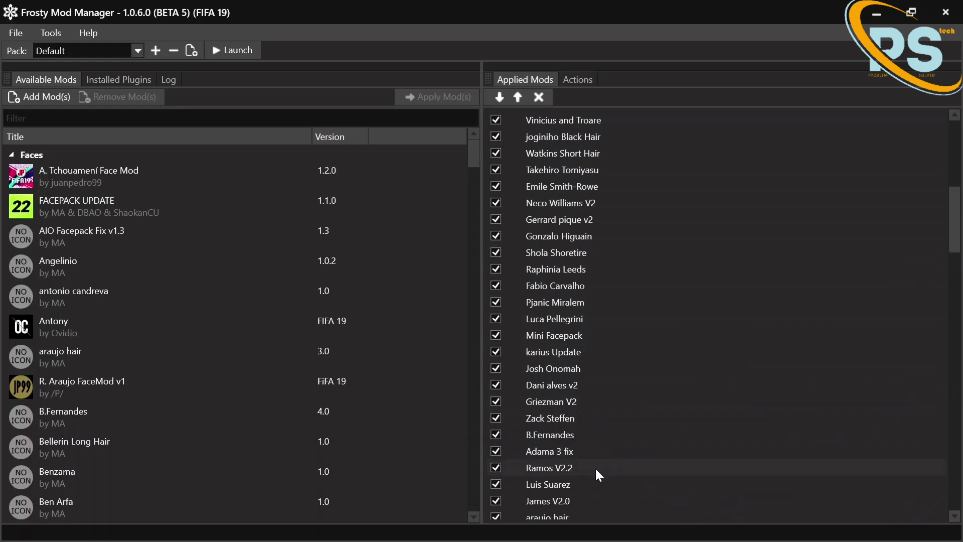
{"action": "left_click", "coordinate": [556, 487]}
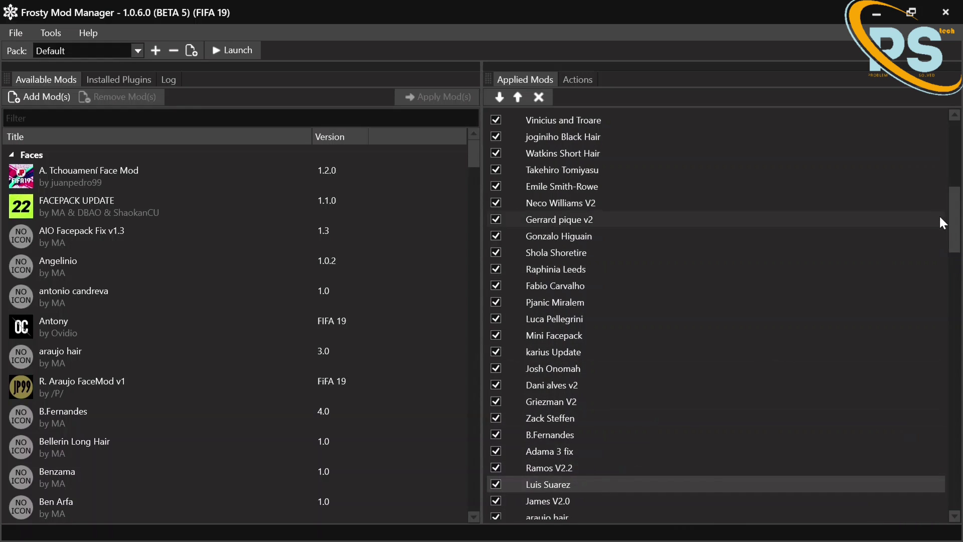
{"action": "scroll", "coordinate": [950, 246], "scroll_direction": "down", "scroll_amount": 3}
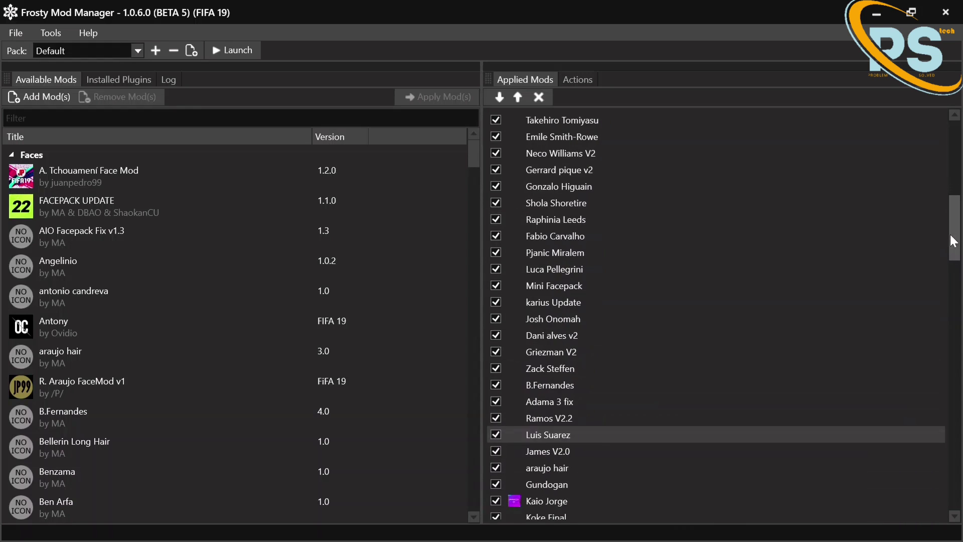
{"action": "left_click_drag", "start_coordinate": [953, 248], "coordinate": [953, 283]}
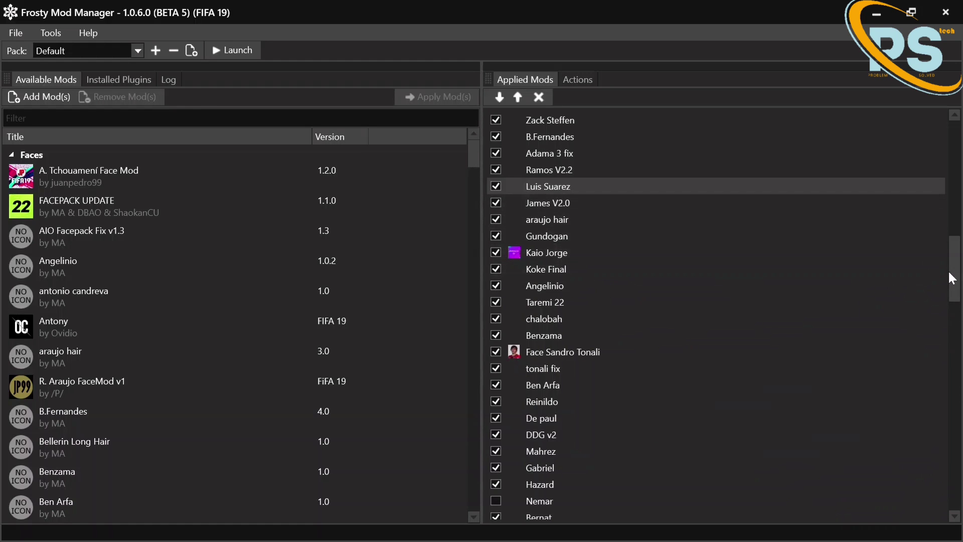
{"action": "left_click_drag", "start_coordinate": [950, 278], "coordinate": [953, 291]}
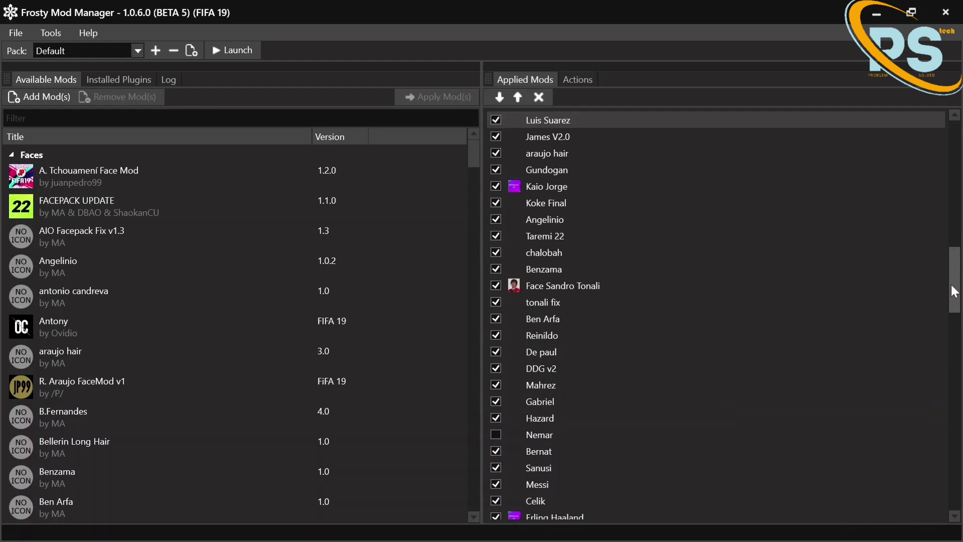
{"action": "left_click", "coordinate": [555, 468]}
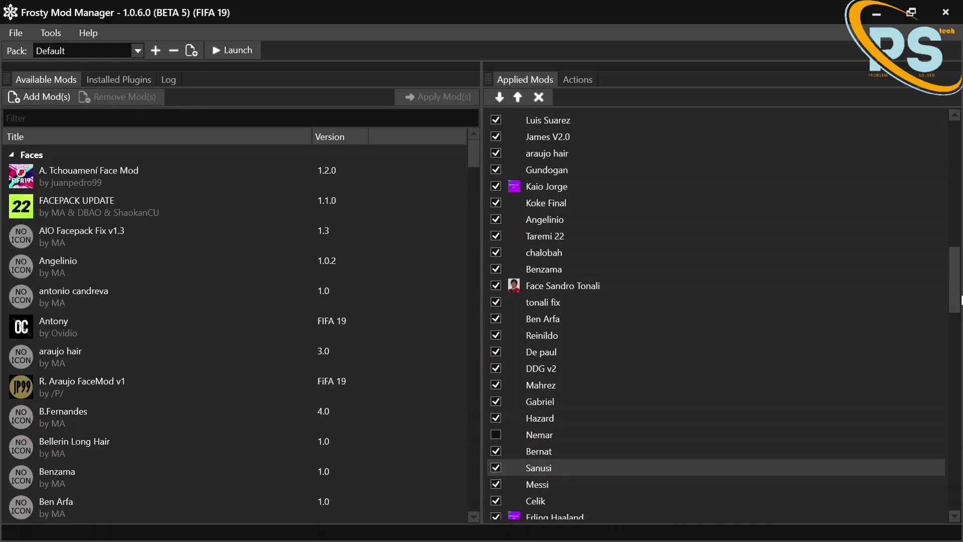
{"action": "left_click_drag", "start_coordinate": [954, 301], "coordinate": [955, 352]}
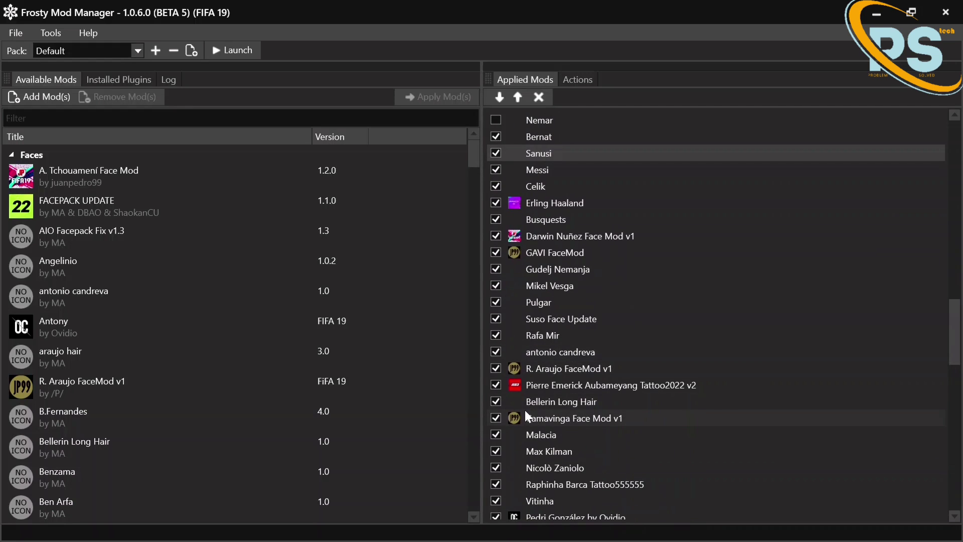
{"action": "left_click", "coordinate": [521, 453]}
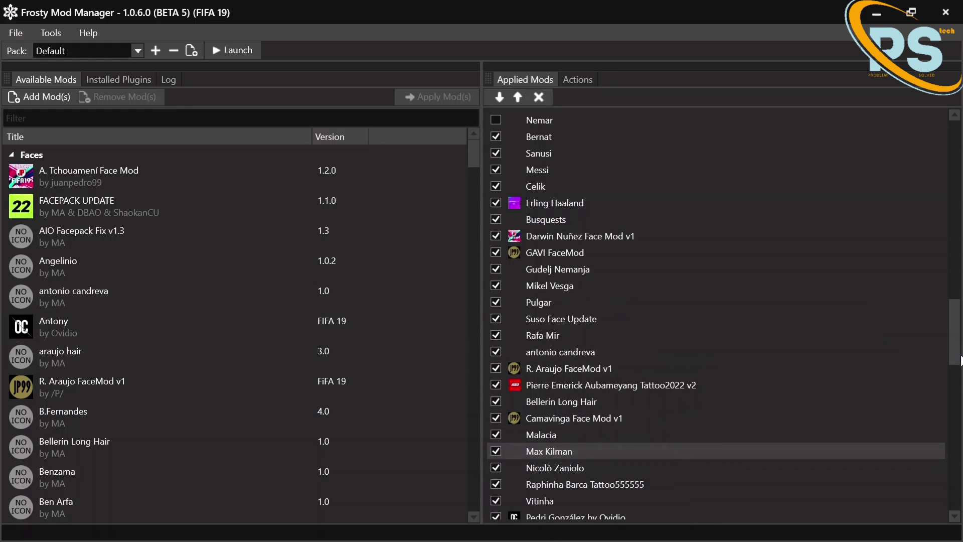
Check the order of the remaining applied mods, marking OVIDIO FIFA MODS - KITS 22-23 ADDON and FIFA 22 NATIONAL KITS, through VIETHOA_FIFAVLPATCHMOD_ALPHAL.
{"action": "left_click_drag", "start_coordinate": [956, 353], "coordinate": [955, 360]}
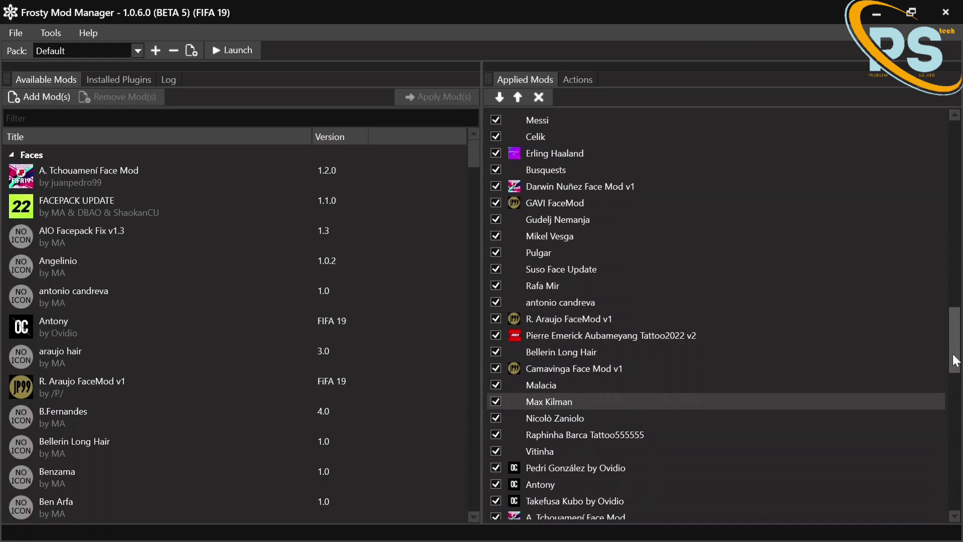
{"action": "left_click_drag", "start_coordinate": [955, 361], "coordinate": [955, 403]}
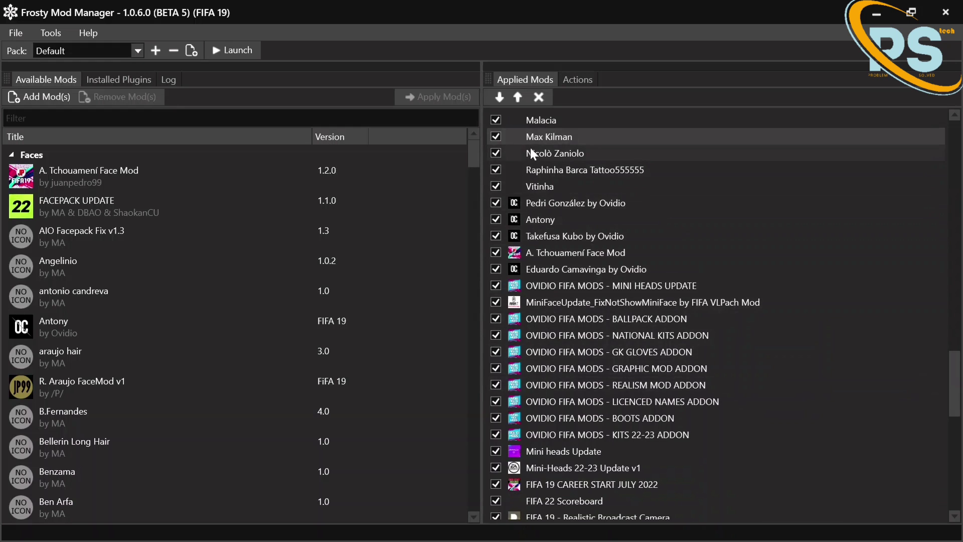
{"action": "left_click", "coordinate": [542, 436]}
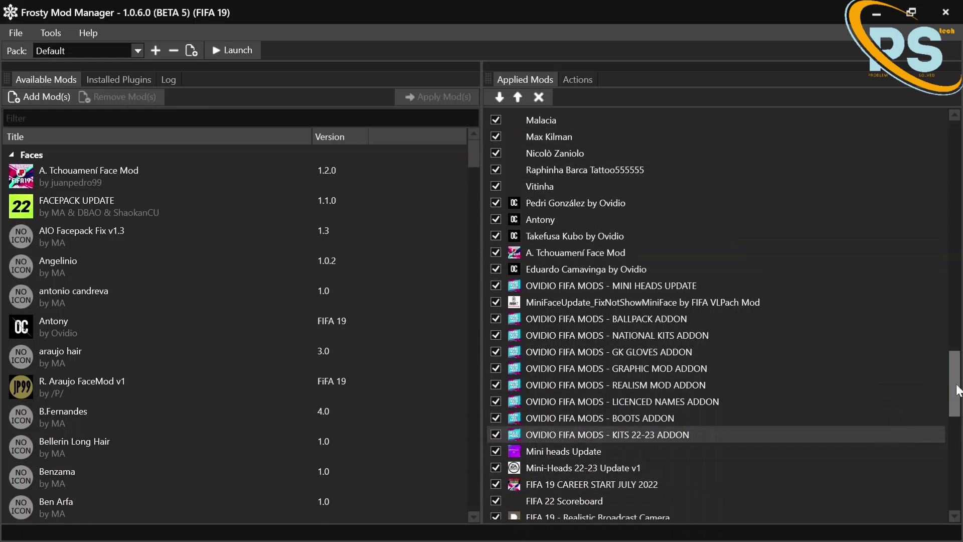
{"action": "left_click_drag", "start_coordinate": [952, 389], "coordinate": [958, 447]}
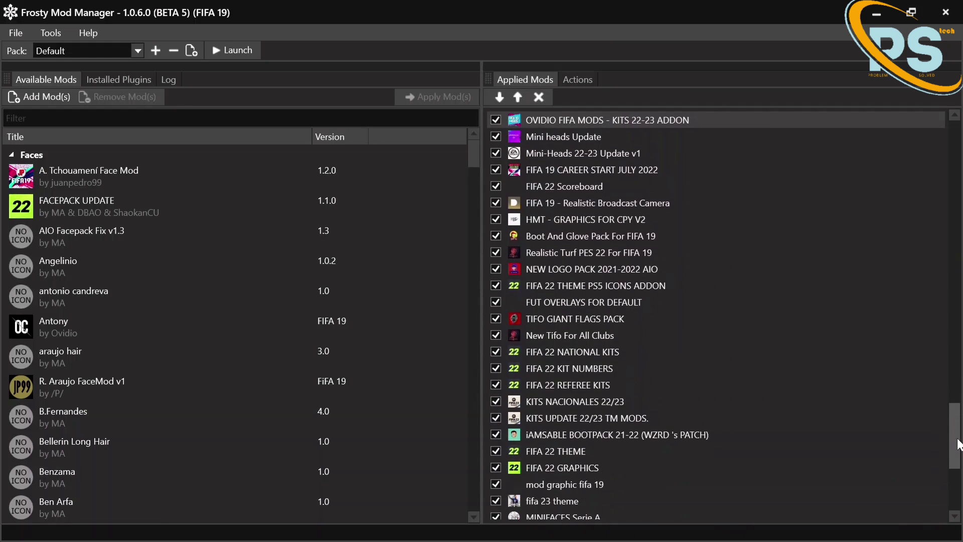
{"action": "left_click", "coordinate": [562, 350]}
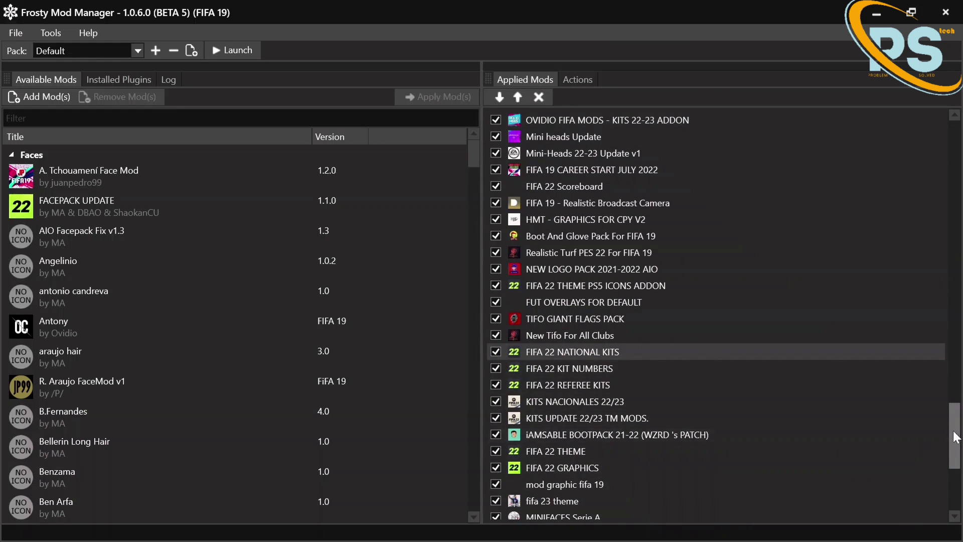
{"action": "left_click_drag", "start_coordinate": [958, 454], "coordinate": [958, 503]}
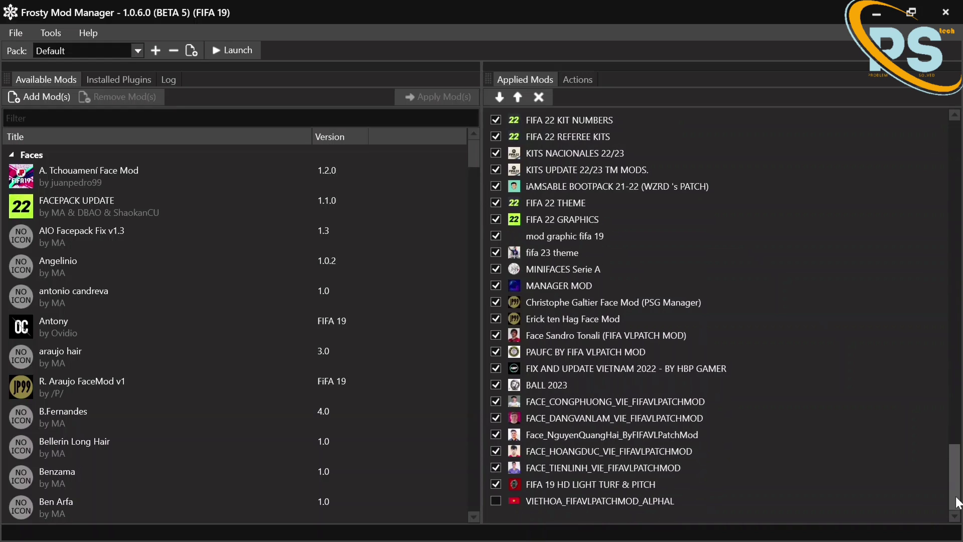
Recheck the final part of the applied mods order, from the OVIDIO FIFA MODS addons to VIETHOA_FIFAVLPATCHMOD_ALPHAL.
{"action": "left_click_drag", "start_coordinate": [958, 504], "coordinate": [958, 503]}
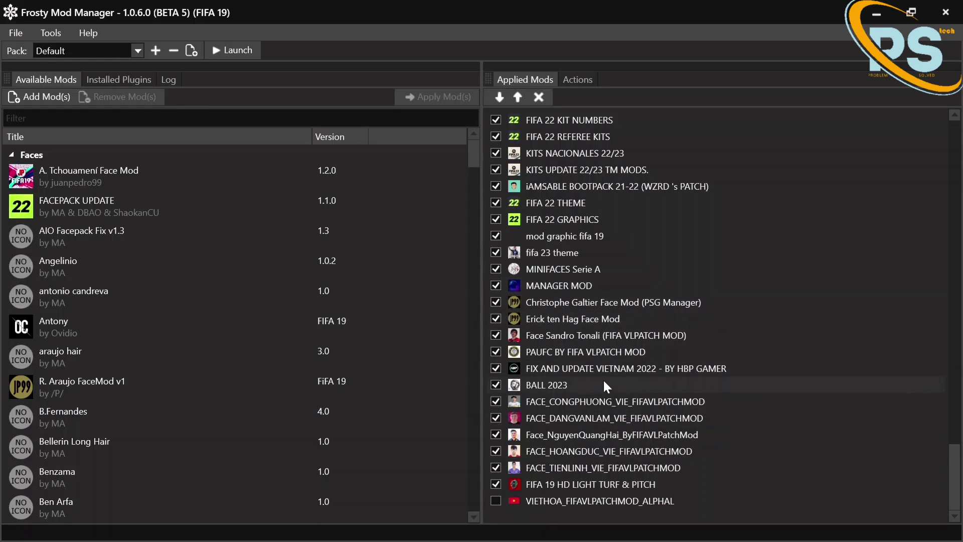
{"action": "scroll", "coordinate": [604, 376], "scroll_direction": "up", "scroll_amount": 8}
{"action": "scroll", "coordinate": [602, 366], "scroll_direction": "down", "scroll_amount": 8}
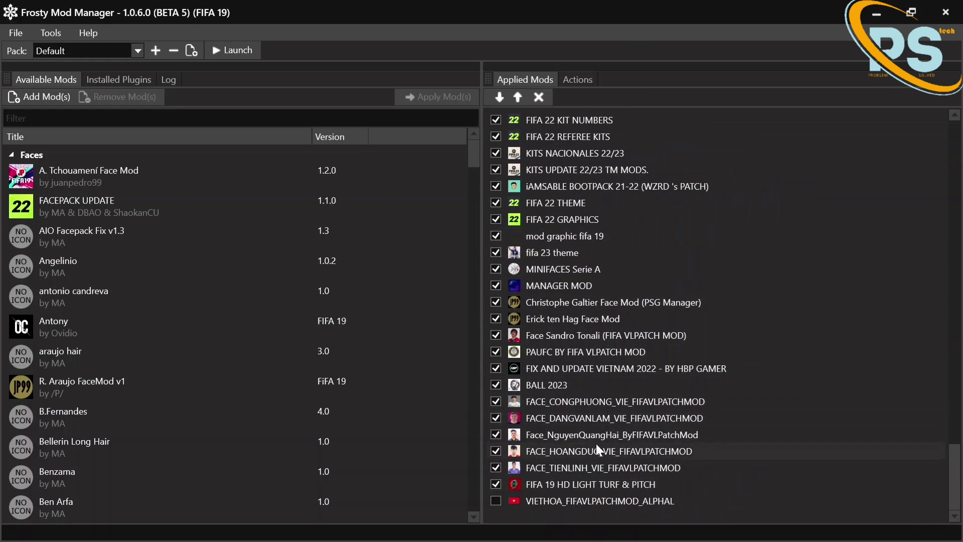
{"action": "scroll", "coordinate": [594, 377], "scroll_direction": "up", "scroll_amount": 9}
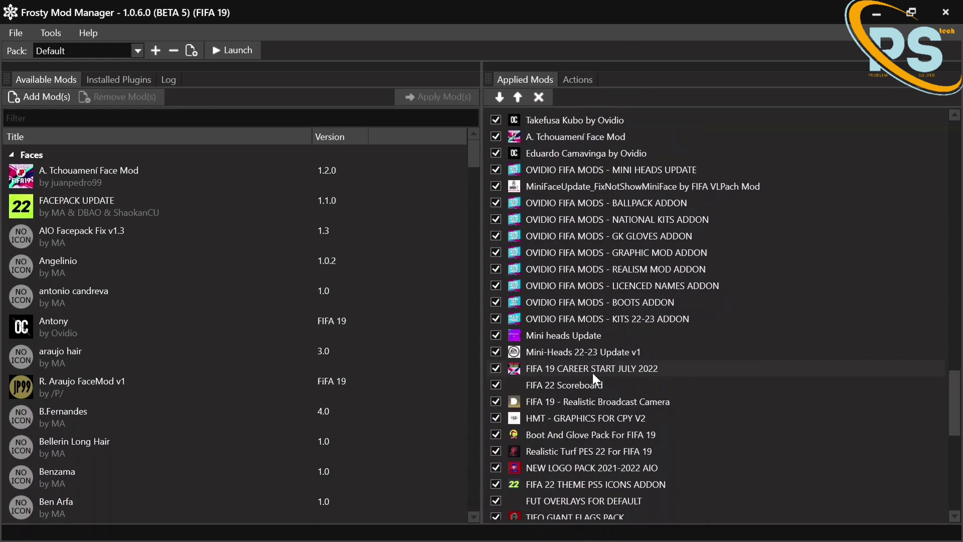
{"action": "scroll", "coordinate": [595, 377], "scroll_direction": "down", "scroll_amount": 5}
{"action": "scroll", "coordinate": [595, 377], "scroll_direction": "down", "scroll_amount": 4}
{"action": "scroll", "coordinate": [594, 379], "scroll_direction": "up", "scroll_amount": 2}
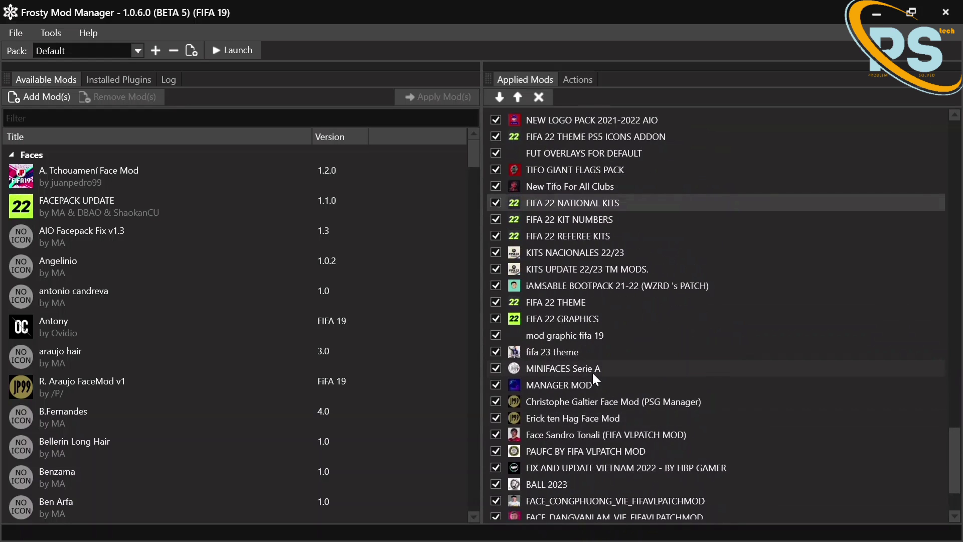
{"action": "scroll", "coordinate": [595, 379], "scroll_direction": "down", "scroll_amount": 2}
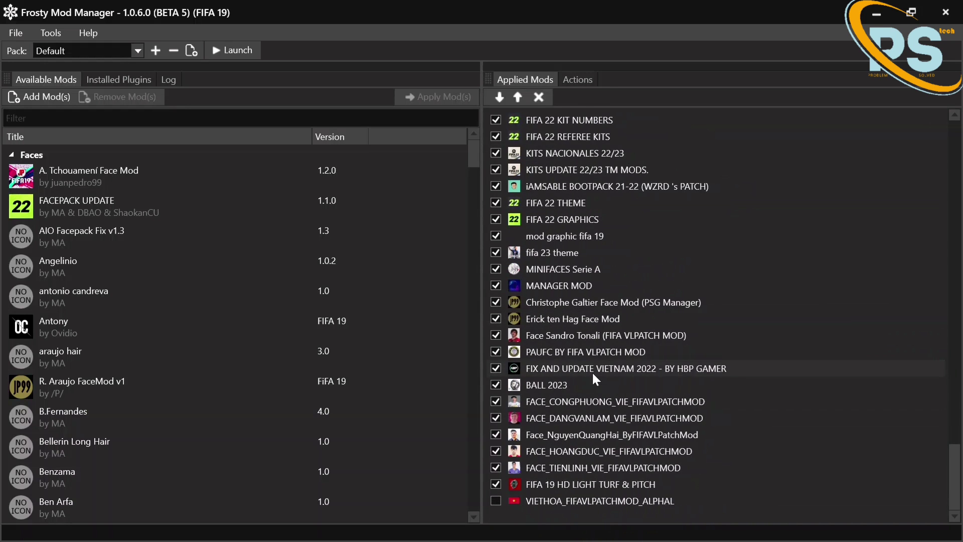
{"action": "scroll", "coordinate": [594, 380], "scroll_direction": "up", "scroll_amount": 3}
{"action": "scroll", "coordinate": [594, 378], "scroll_direction": "down", "scroll_amount": 3}
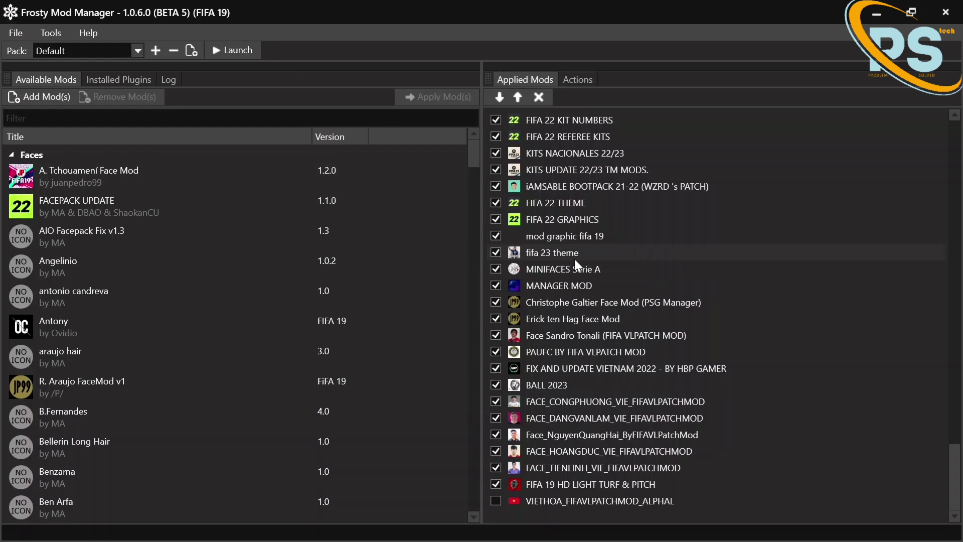
{"action": "scroll", "coordinate": [574, 259], "scroll_direction": "up", "scroll_amount": 11}
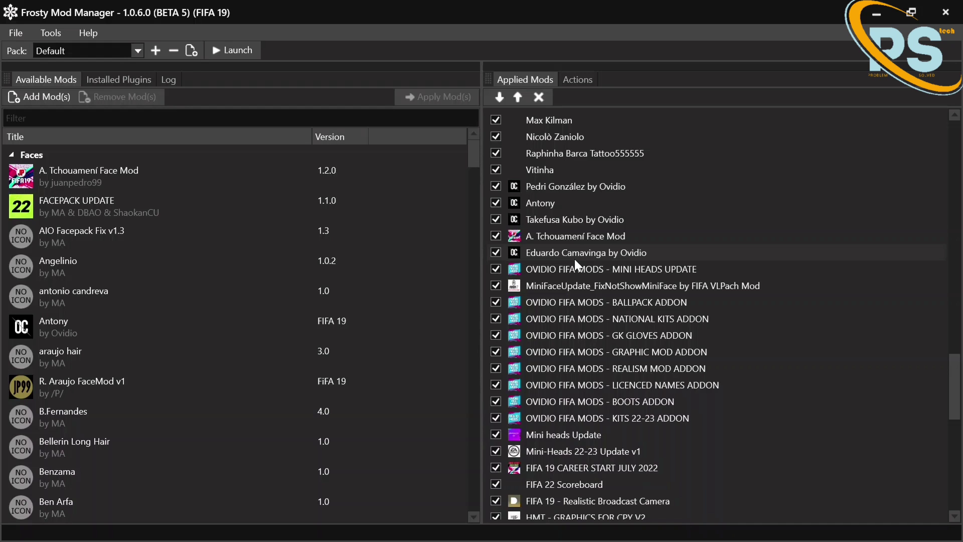
Launch FIFA 19 with the applied mods from Frosty Mod Manager and minimize the File Explorer window to clear the desktop.
{"action": "left_click", "coordinate": [878, 10]}
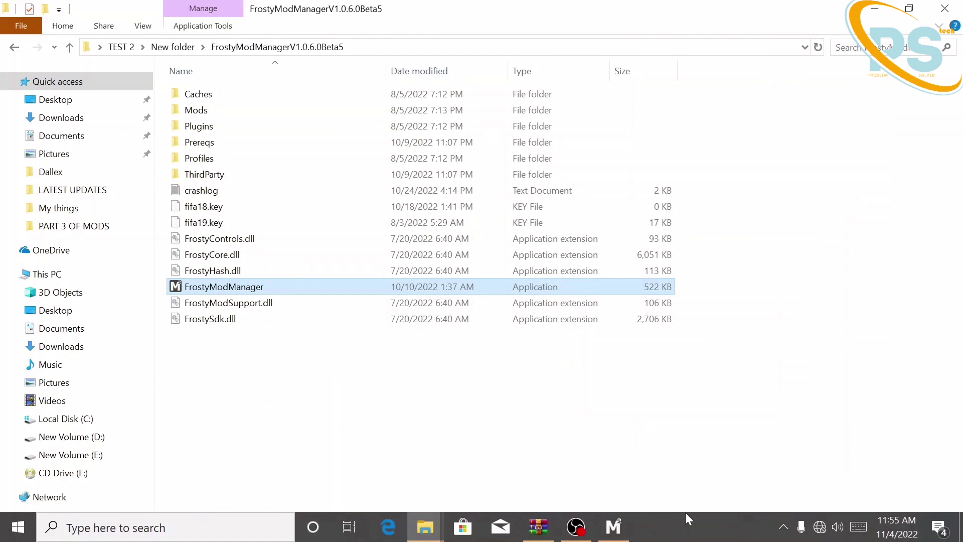
{"action": "left_click", "coordinate": [613, 527]}
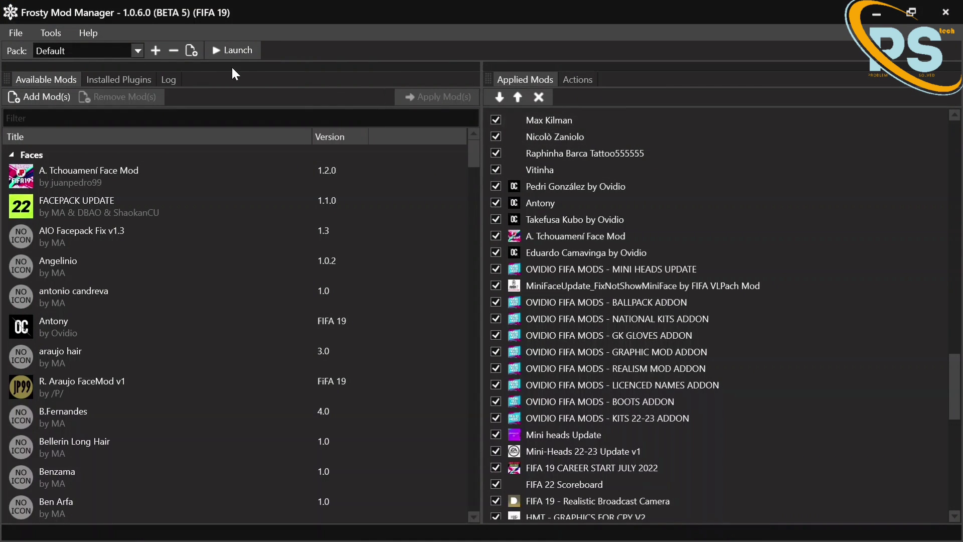
{"action": "left_click", "coordinate": [236, 52]}
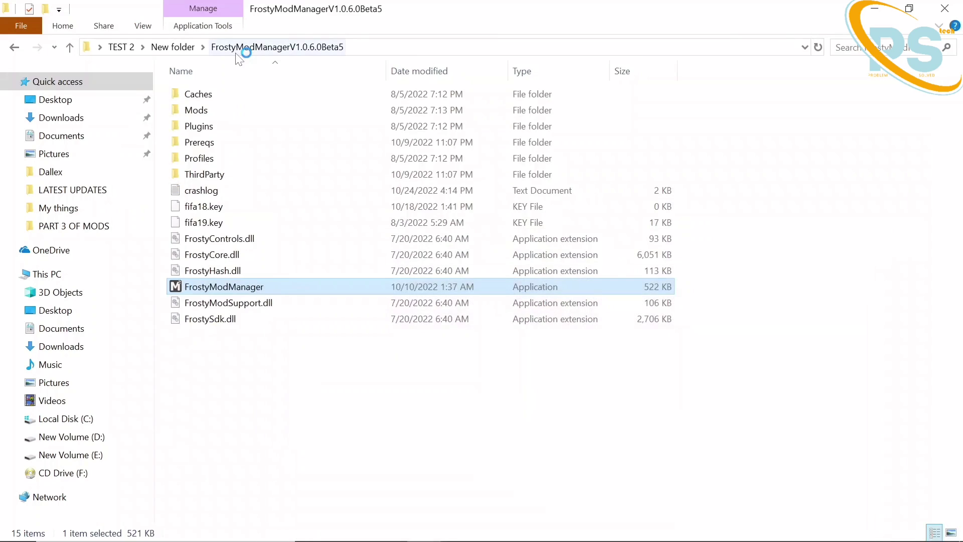
{"action": "left_click", "coordinate": [875, 9]}
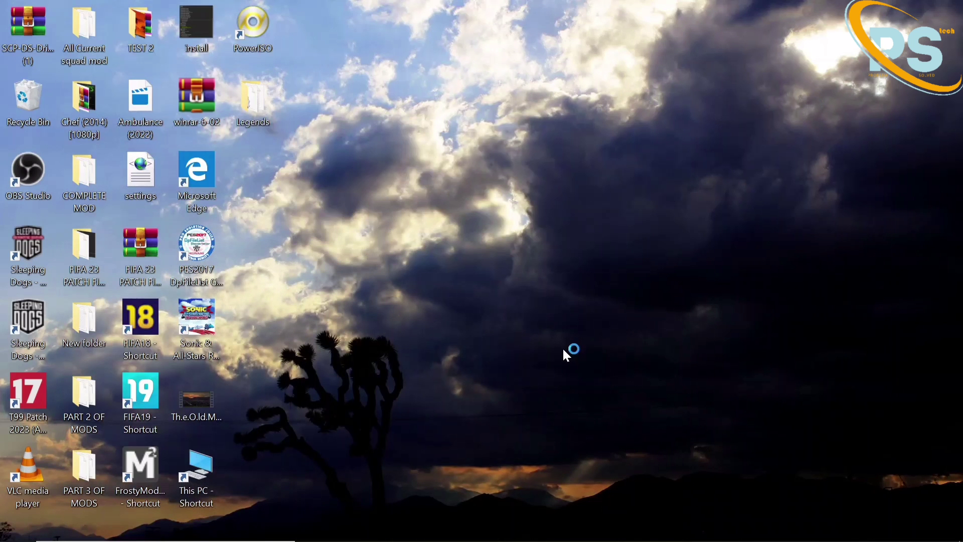
Wait for the FIFA 19 window to load its language selection screen and close the game window.
{"action": "mouse_move", "coordinate": [640, 533]}
{"action": "mouse_move", "coordinate": [723, 541]}
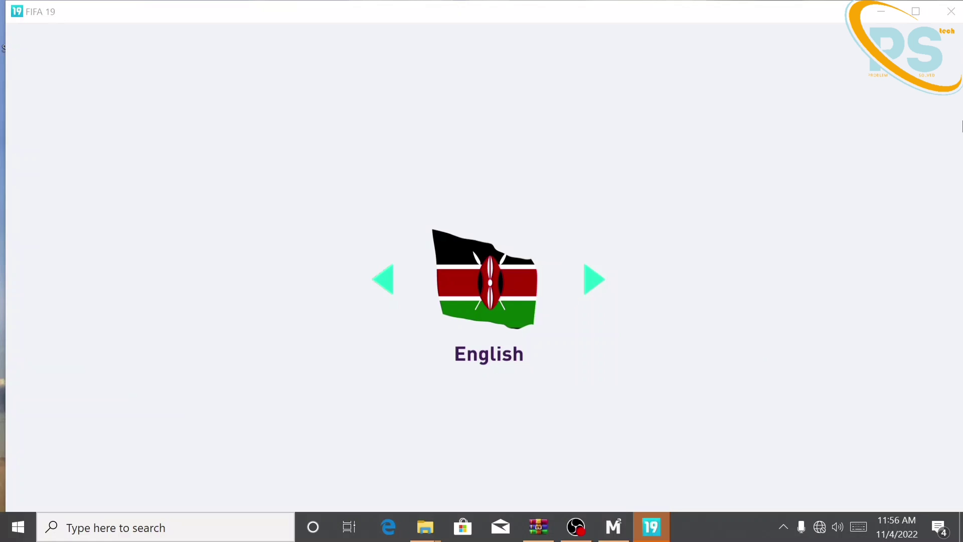
{"action": "left_click", "coordinate": [942, 19]}
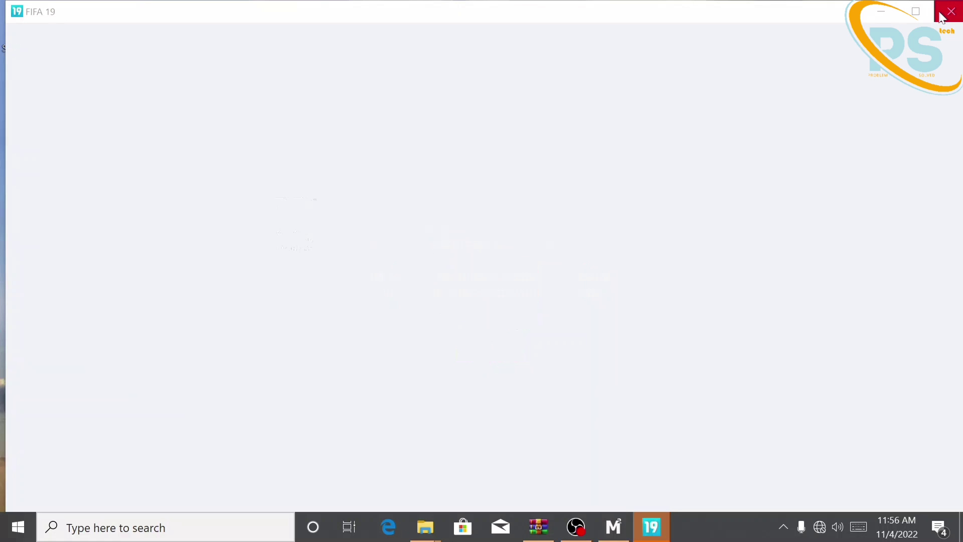